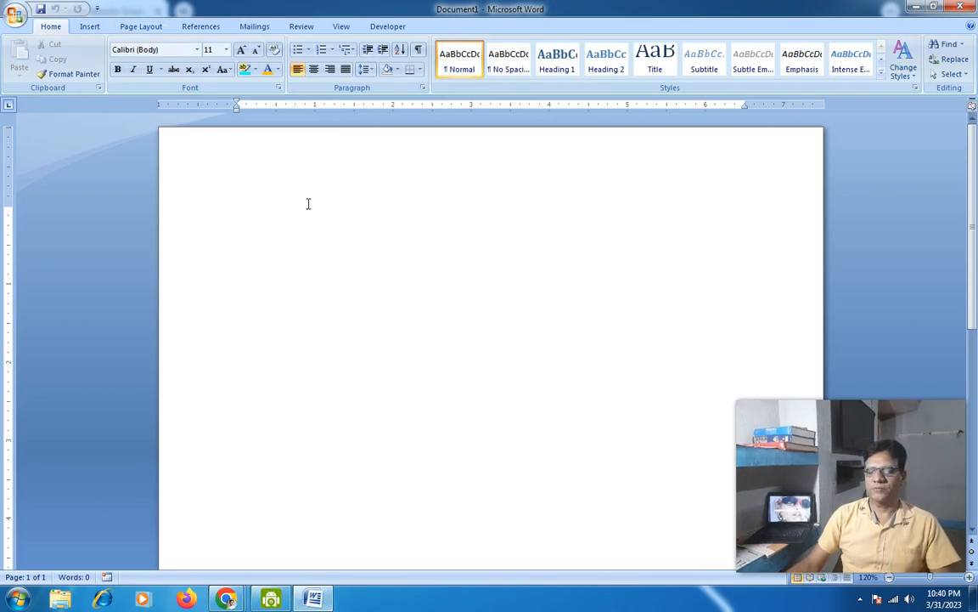
Fill the blank document with five paragraphs of sample text using =rand(5)
type("=rand(")
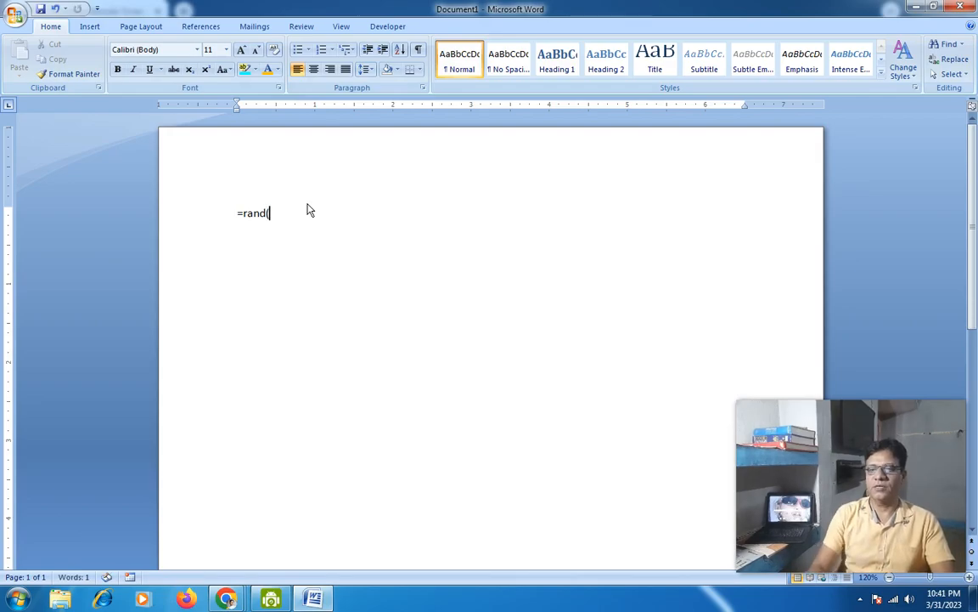
type("12")
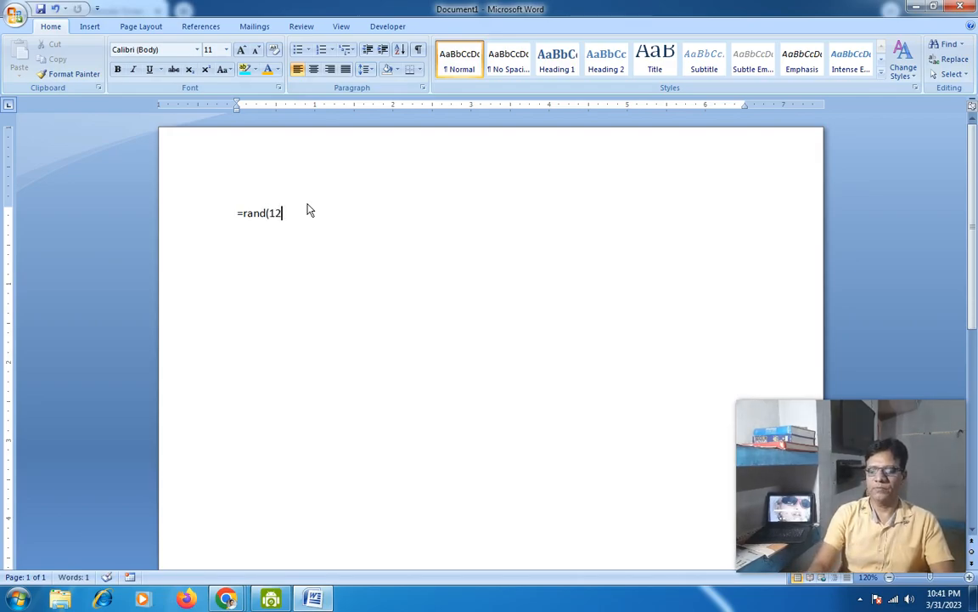
key("BackSpace")
key("BackSpace")
key("BackSpace")
type("5)")
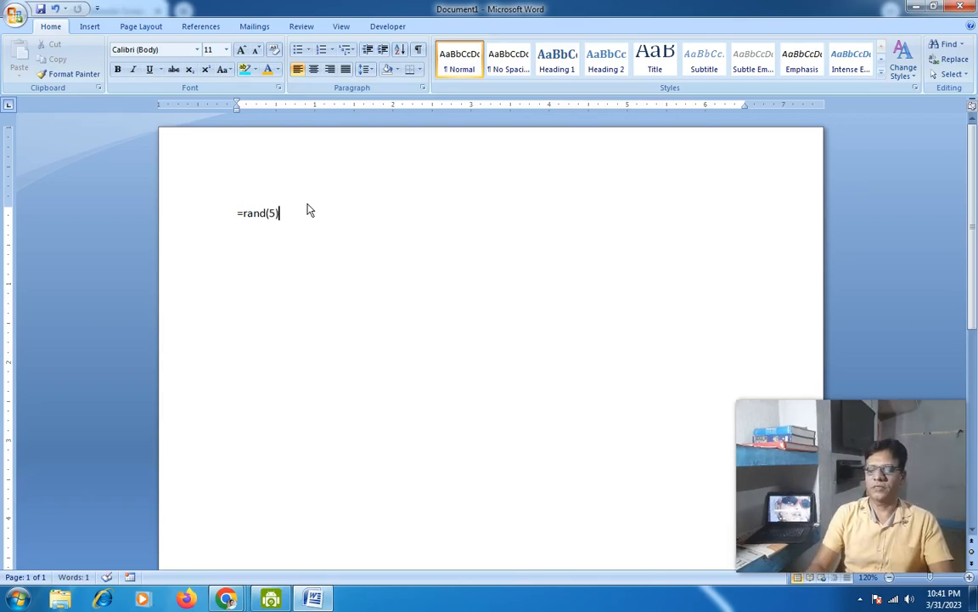
key("Return")
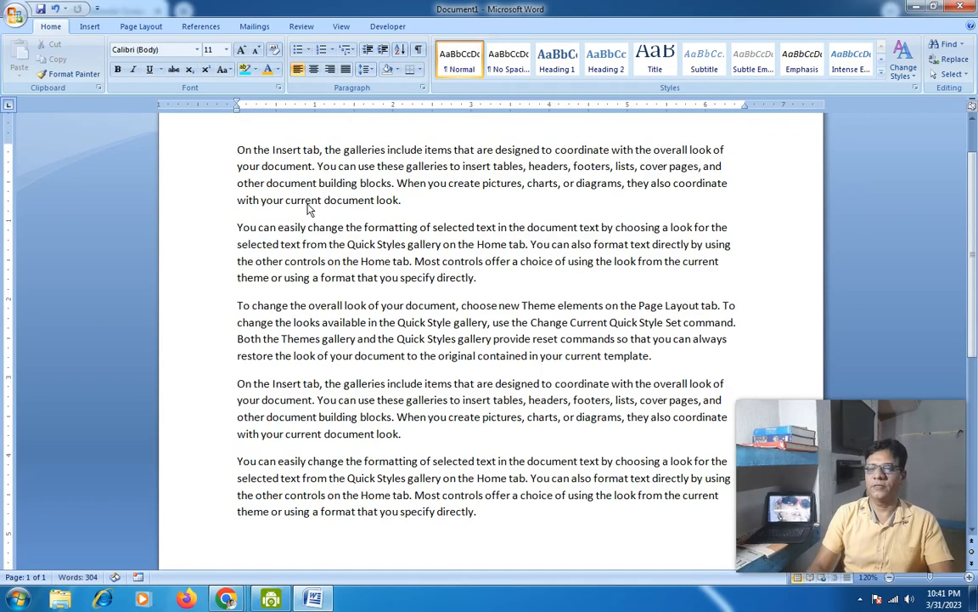
Lay out the whole document in three columns of equal width
left_click(239, 216)
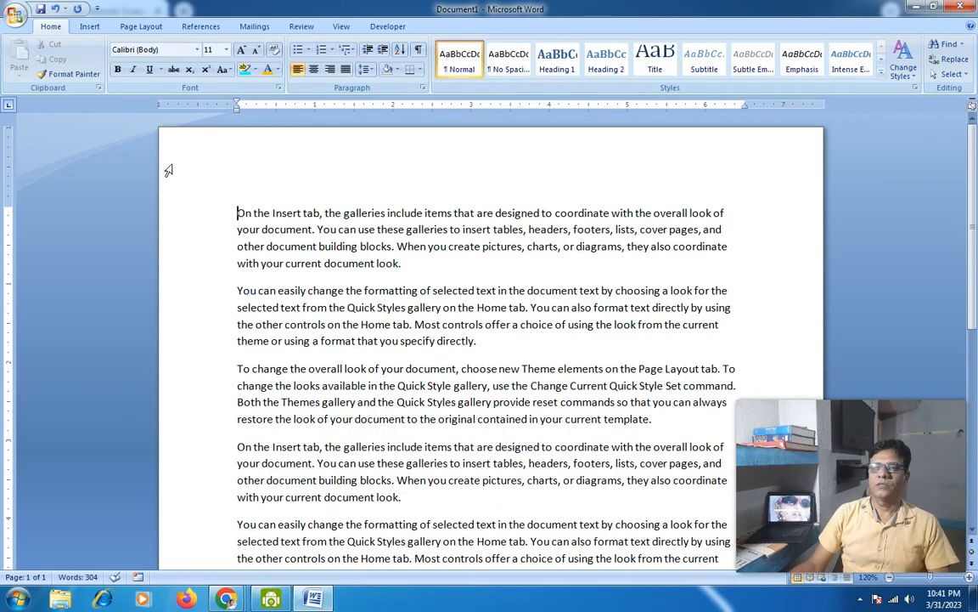
left_click(144, 27)
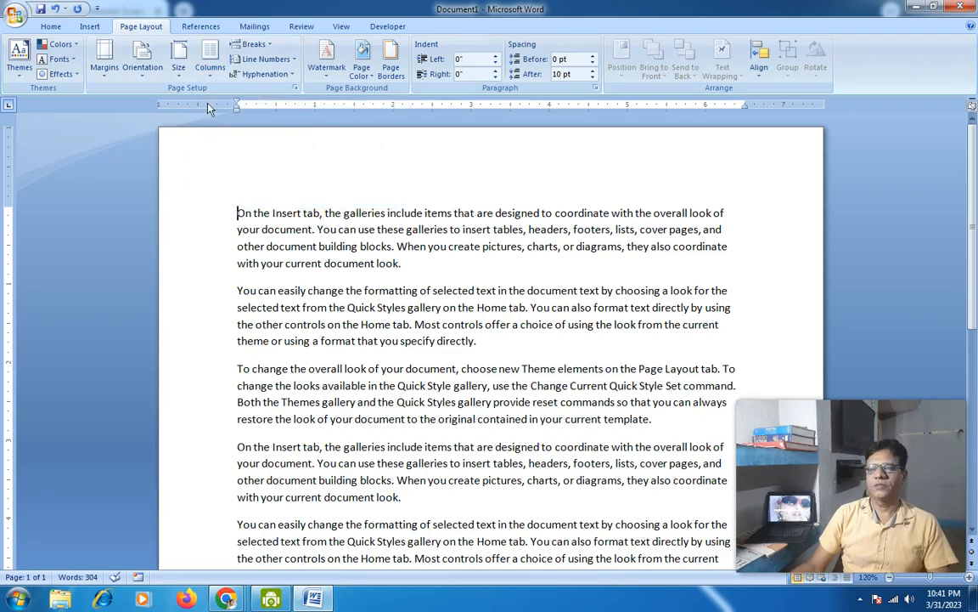
left_click(206, 76)
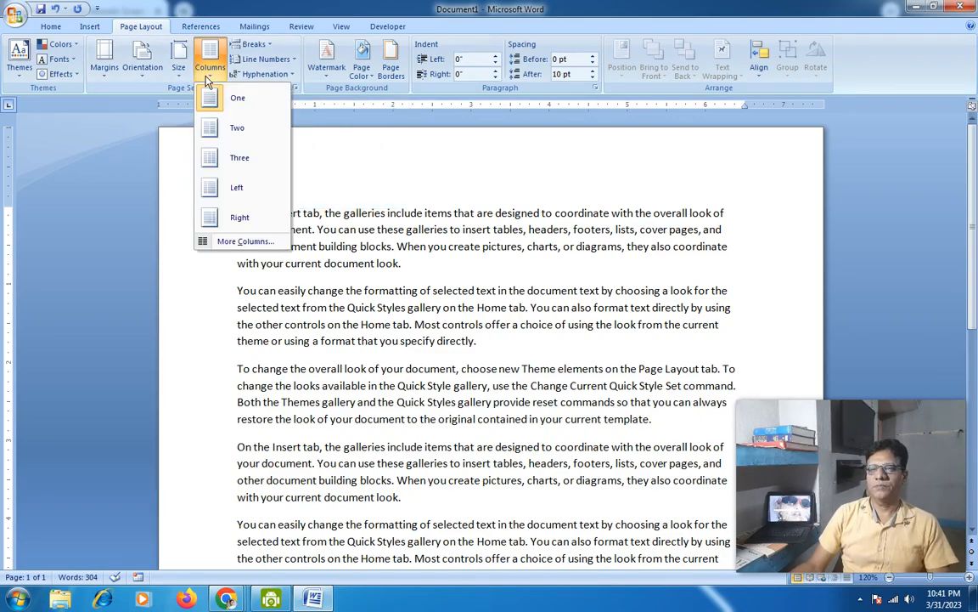
left_click(242, 242)
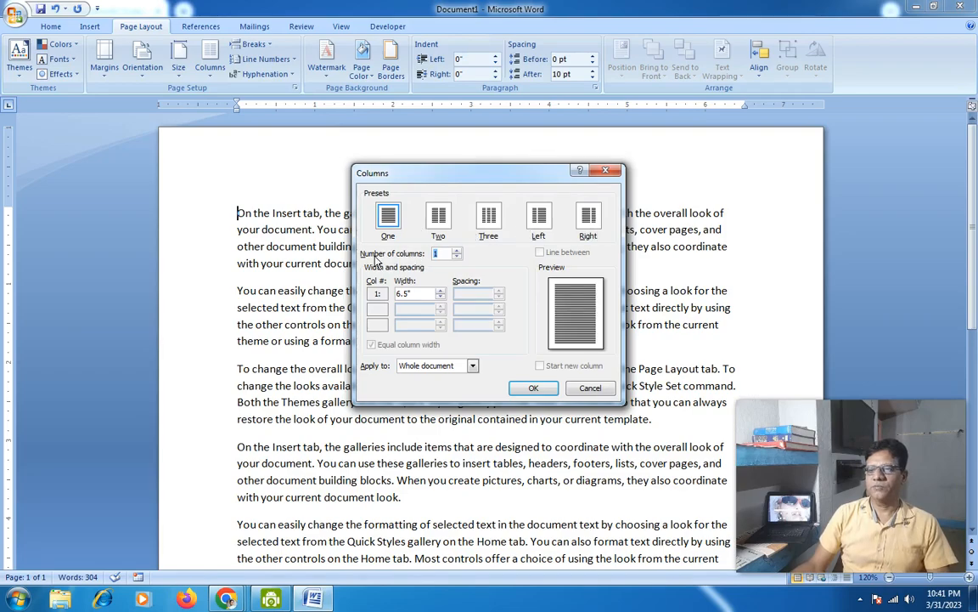
left_click(457, 253)
left_click(456, 253)
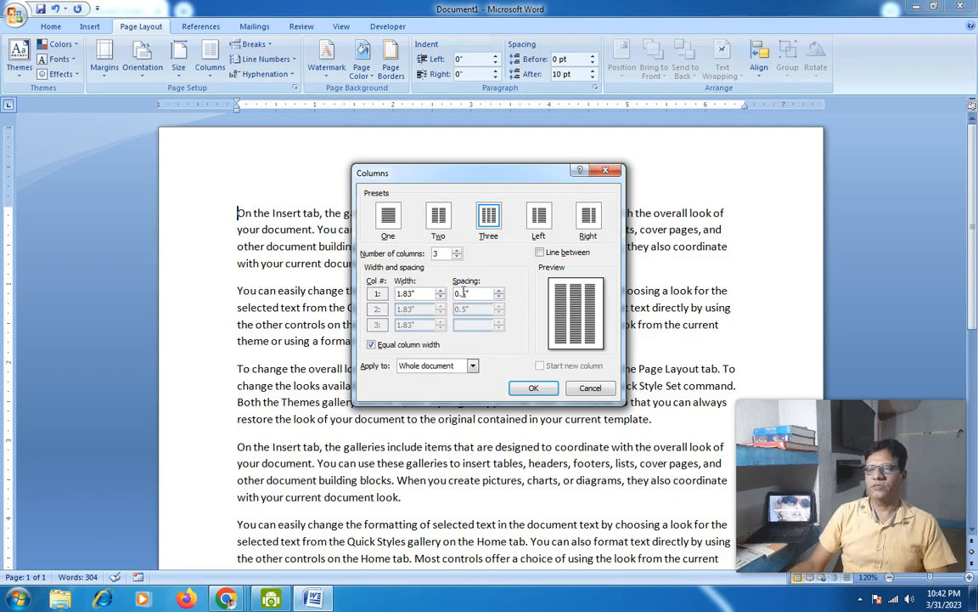
left_click(371, 345)
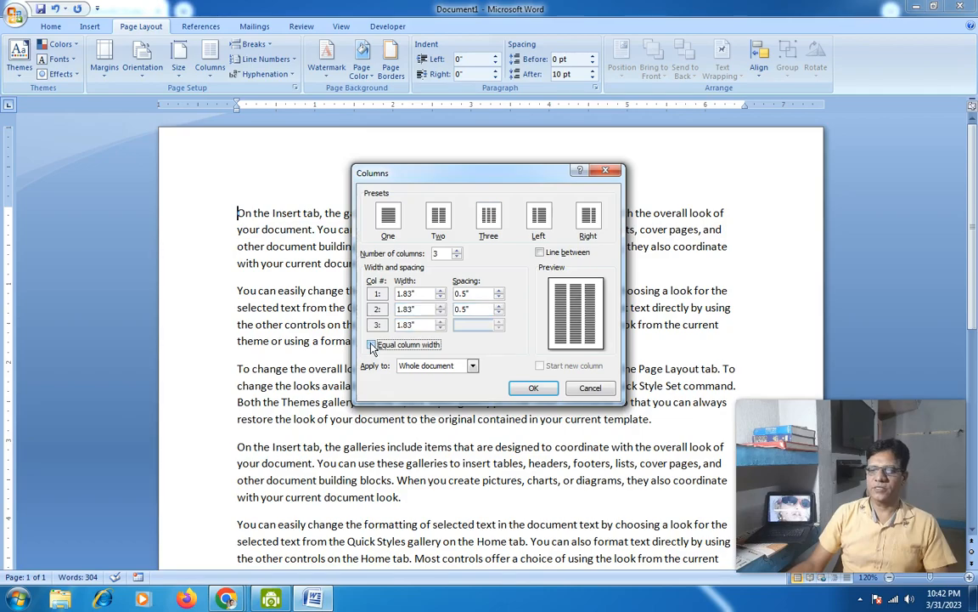
left_click(371, 345)
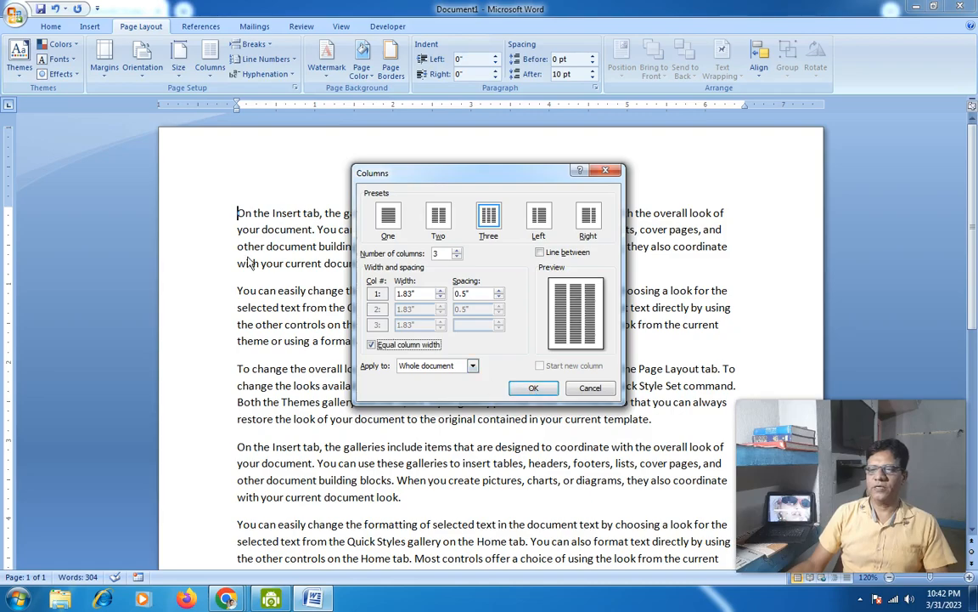
left_click(531, 389)
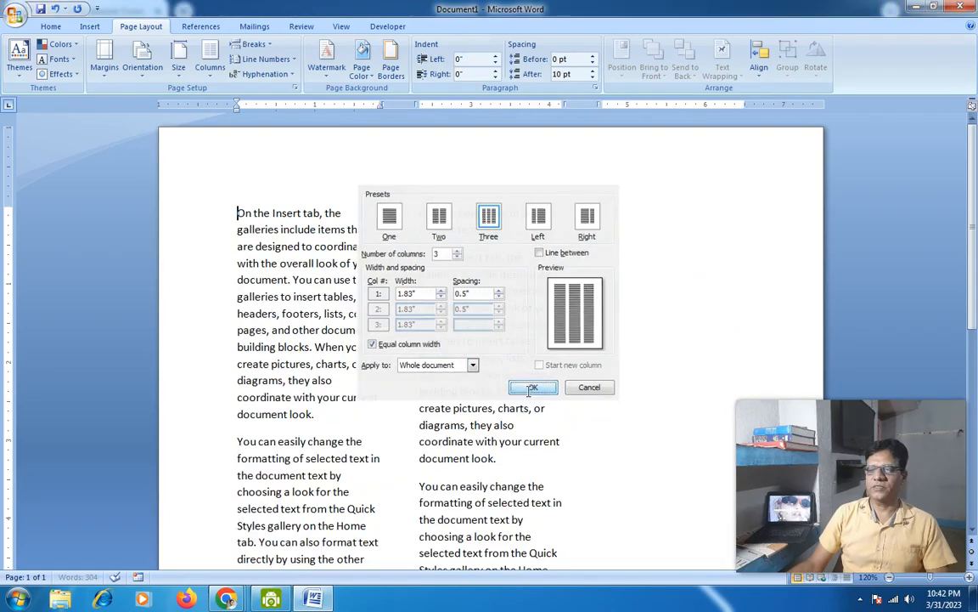
Look over the three-column page from beginning to end and undo the column layout
scroll(531, 358, "down", 8)
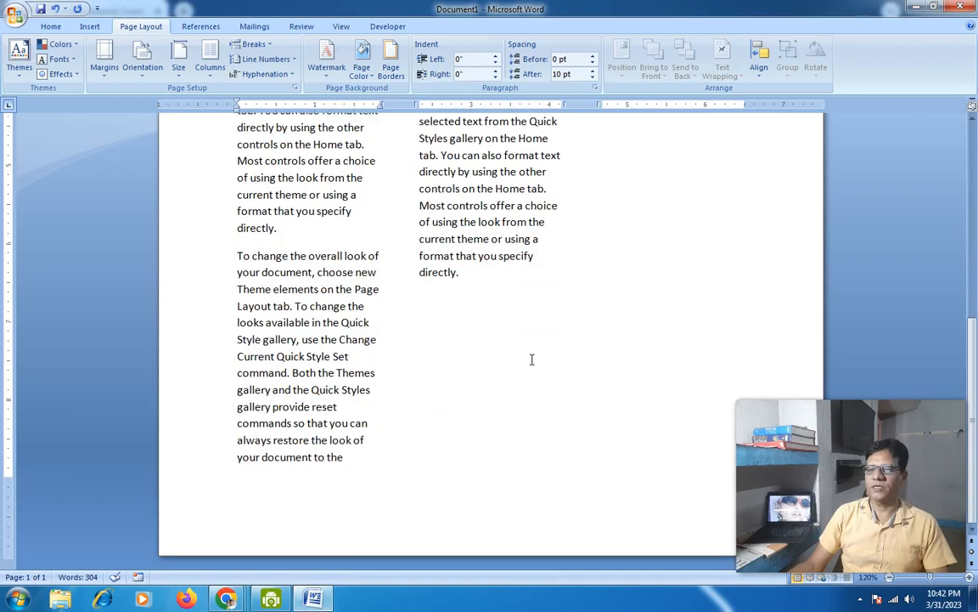
scroll(532, 361, "up", 8)
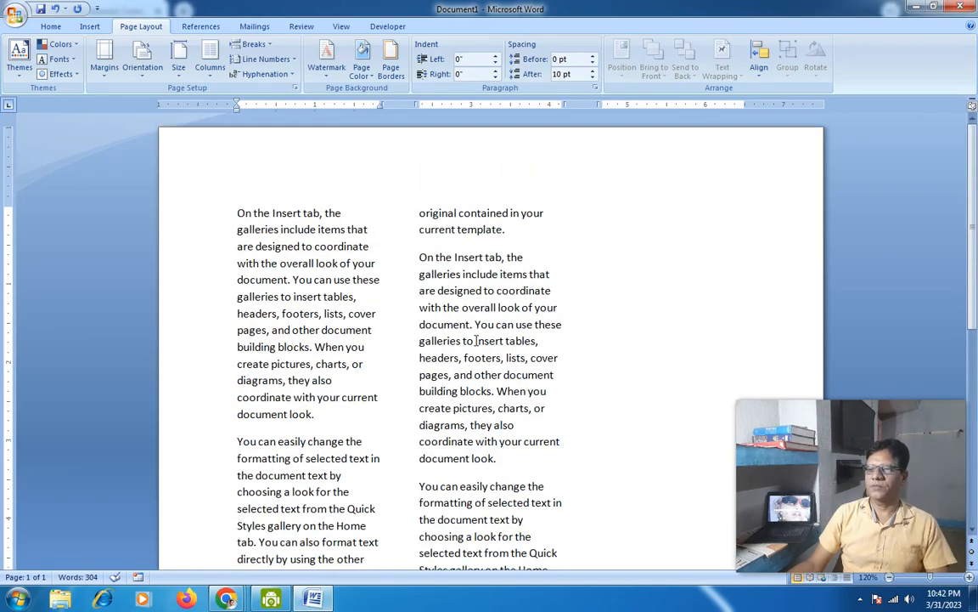
scroll(572, 295, "down", 8)
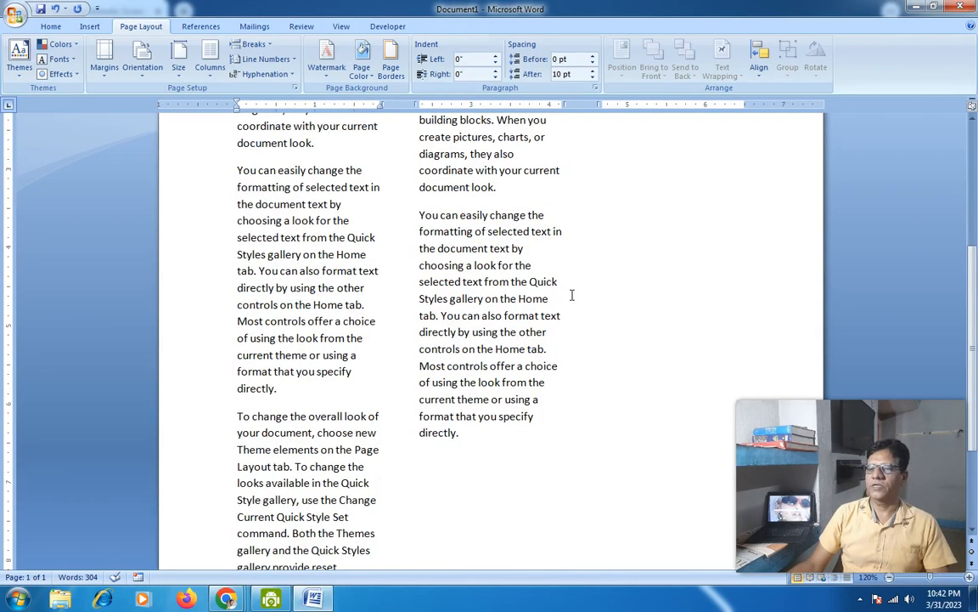
scroll(544, 306, "up", 8)
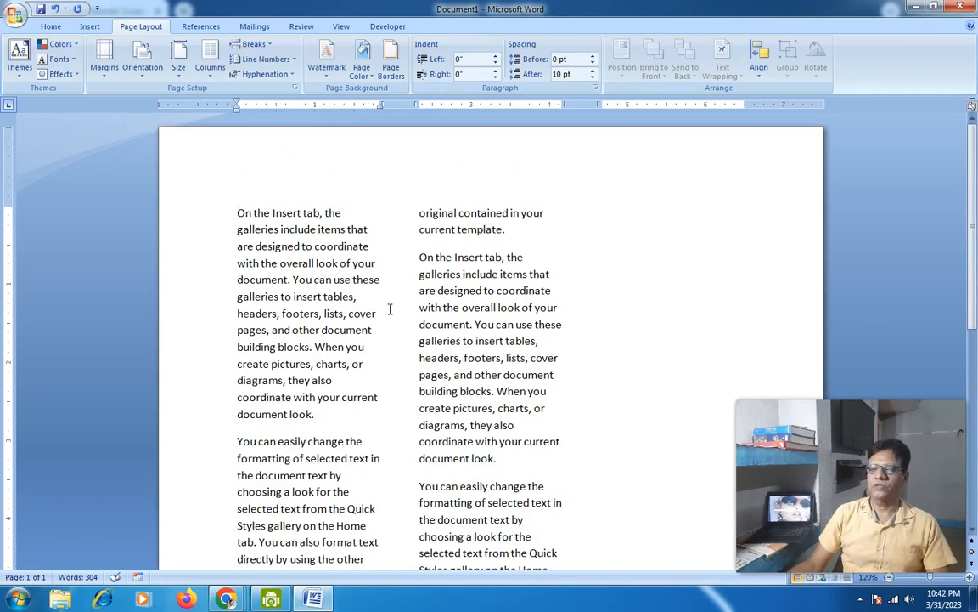
scroll(561, 372, "down", 3)
scroll(559, 349, "up", 3)
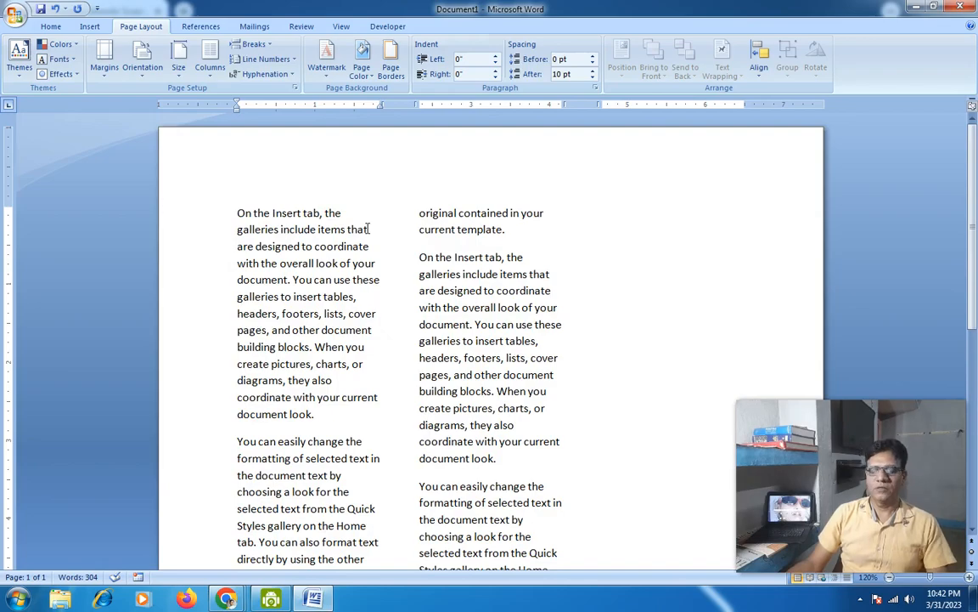
key("ctrl+z")
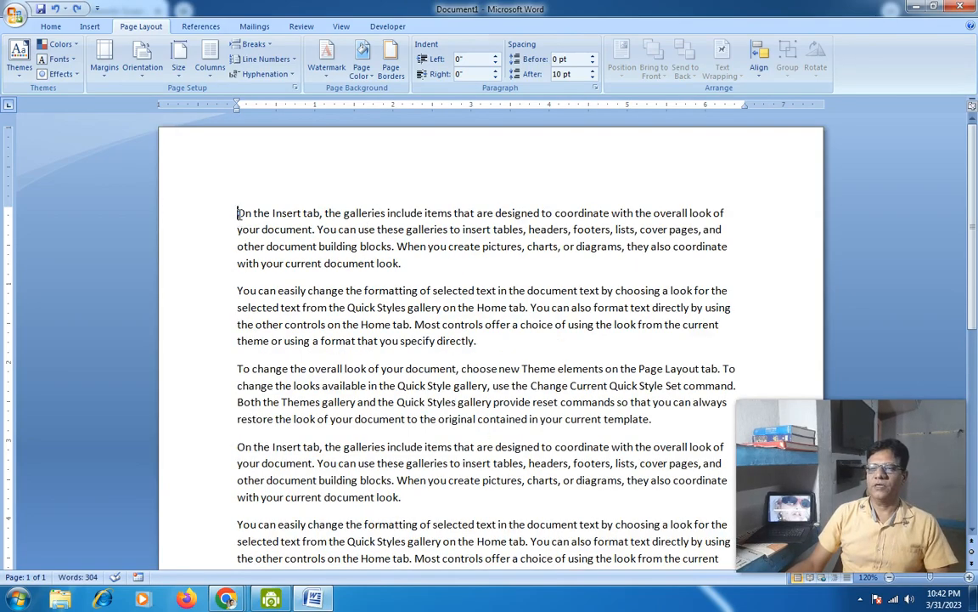
Lay out only the second and third paragraphs in three equal-width columns with a line between them
left_click_drag(240, 214, 493, 343)
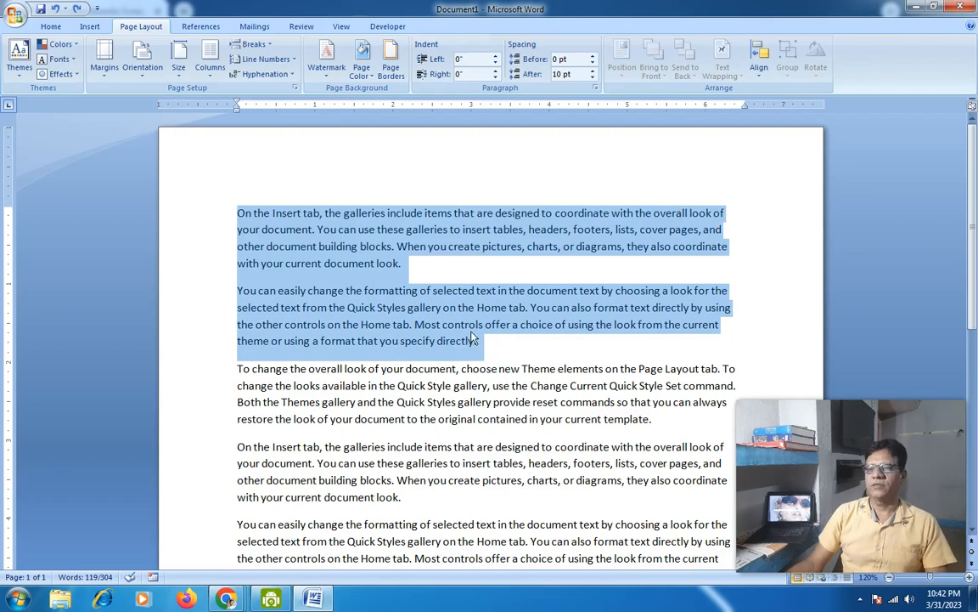
left_click(404, 333)
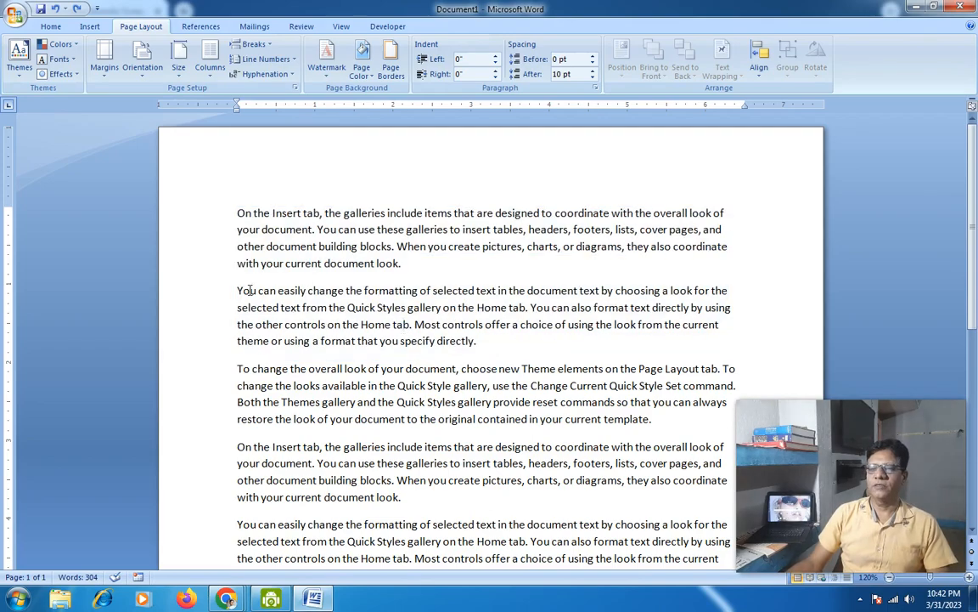
left_click_drag(238, 291, 679, 415)
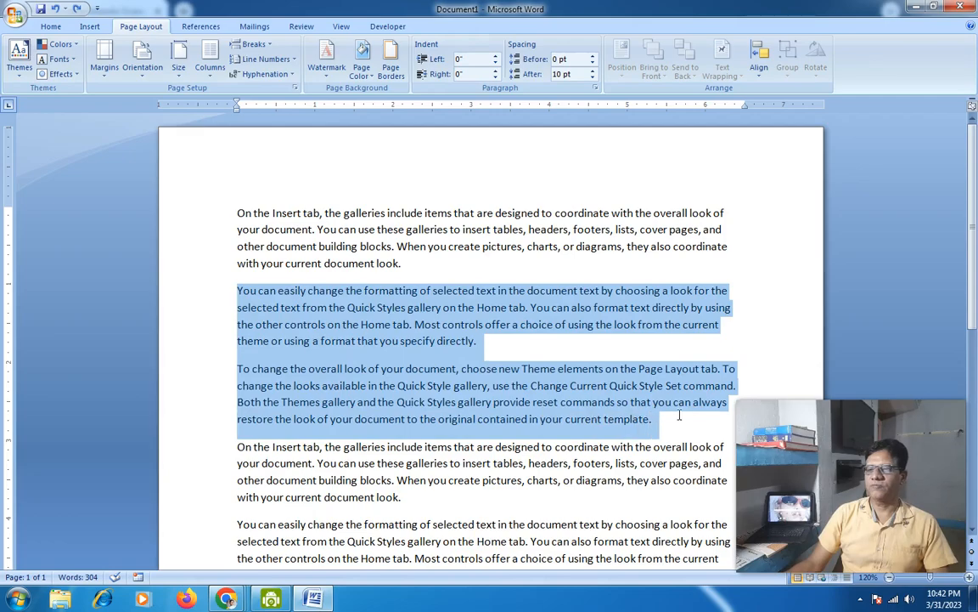
left_click(210, 64)
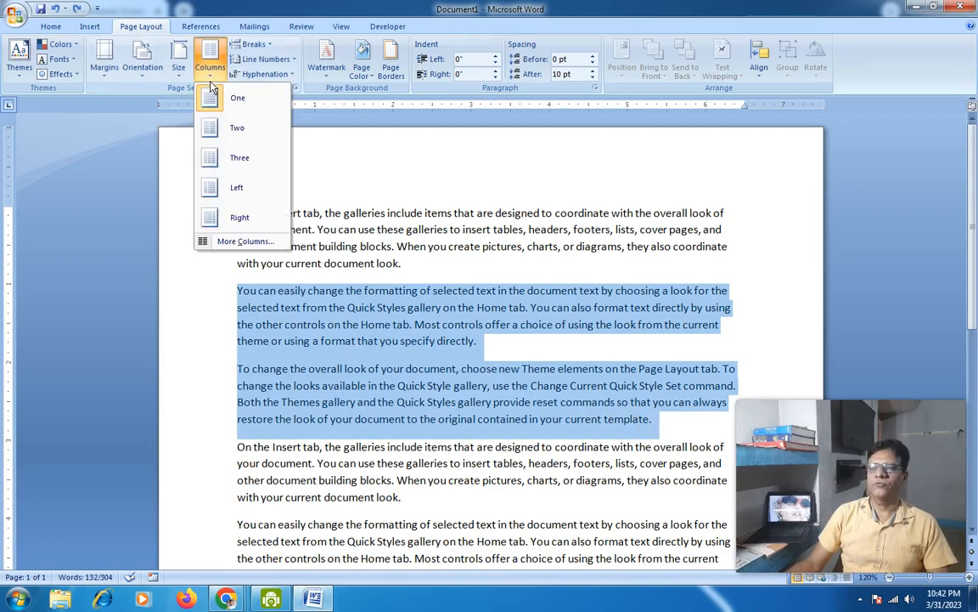
left_click(240, 242)
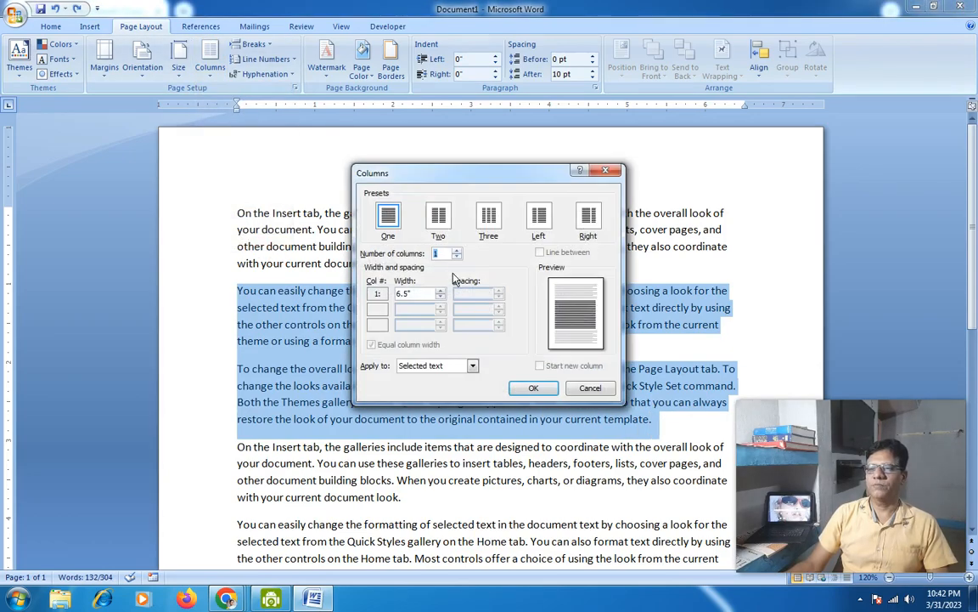
left_click(457, 251)
left_click(456, 251)
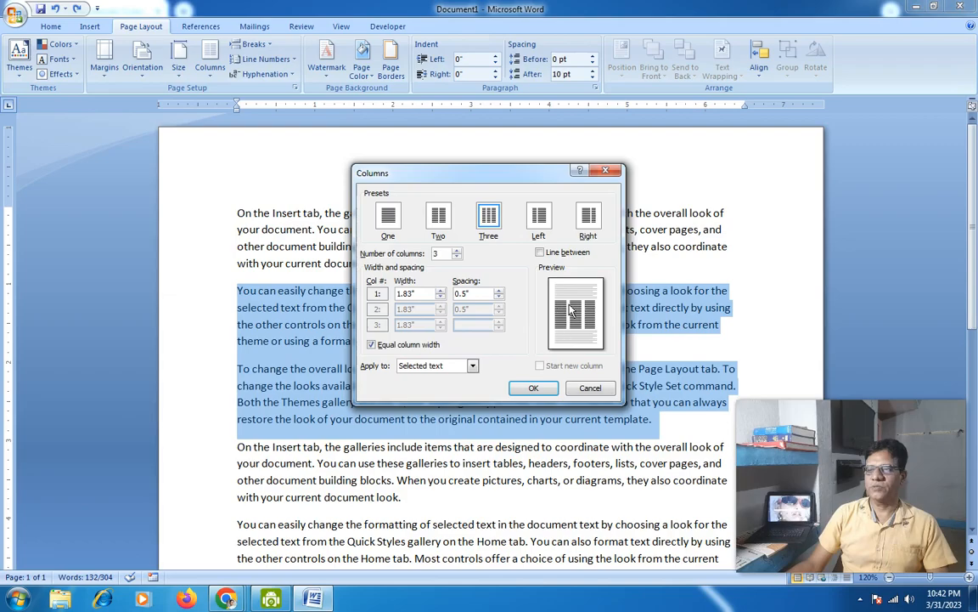
left_click(540, 252)
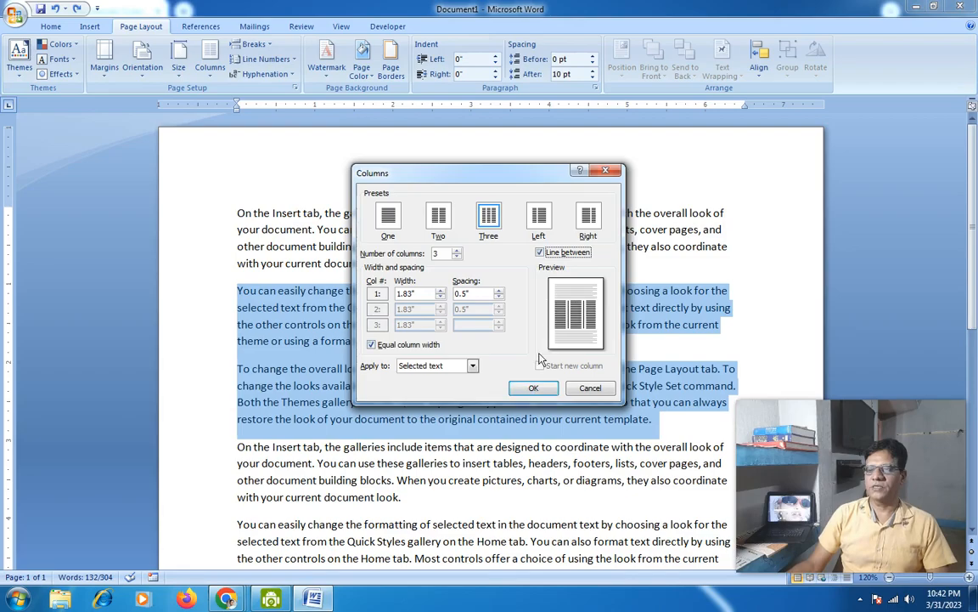
left_click(534, 389)
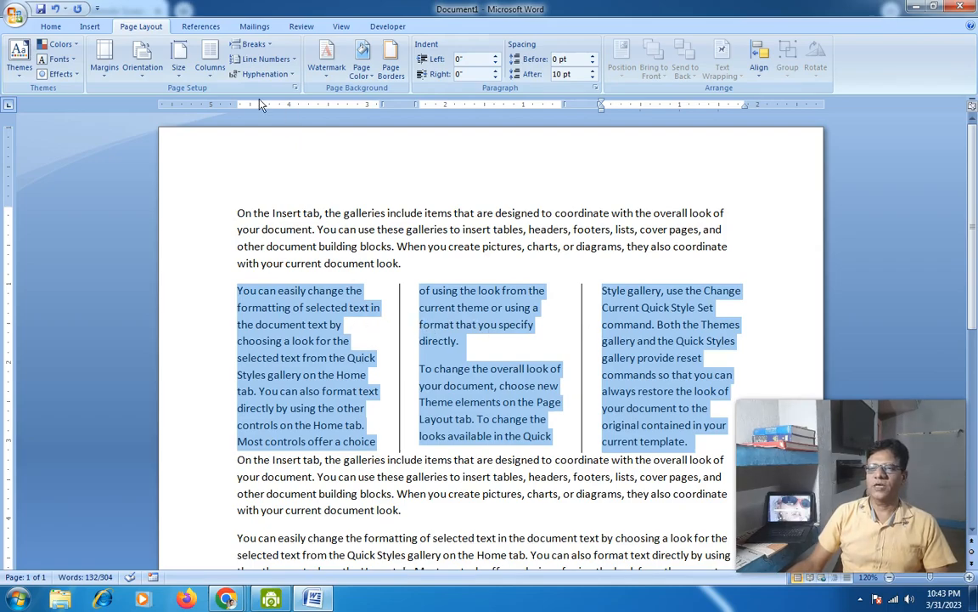
Set the spacing between the three columns to 0.3" and justify their text
left_click(209, 75)
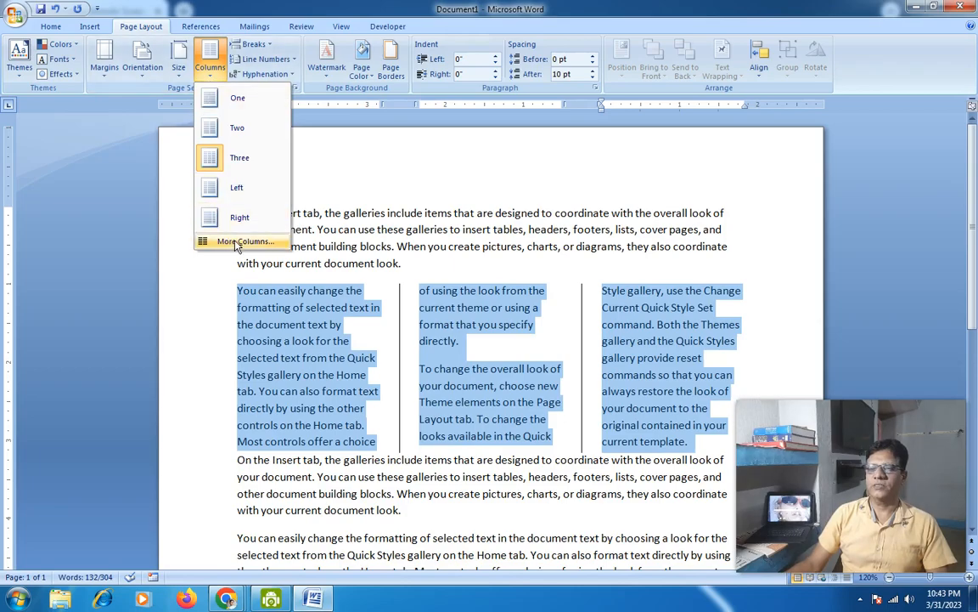
left_click(223, 241)
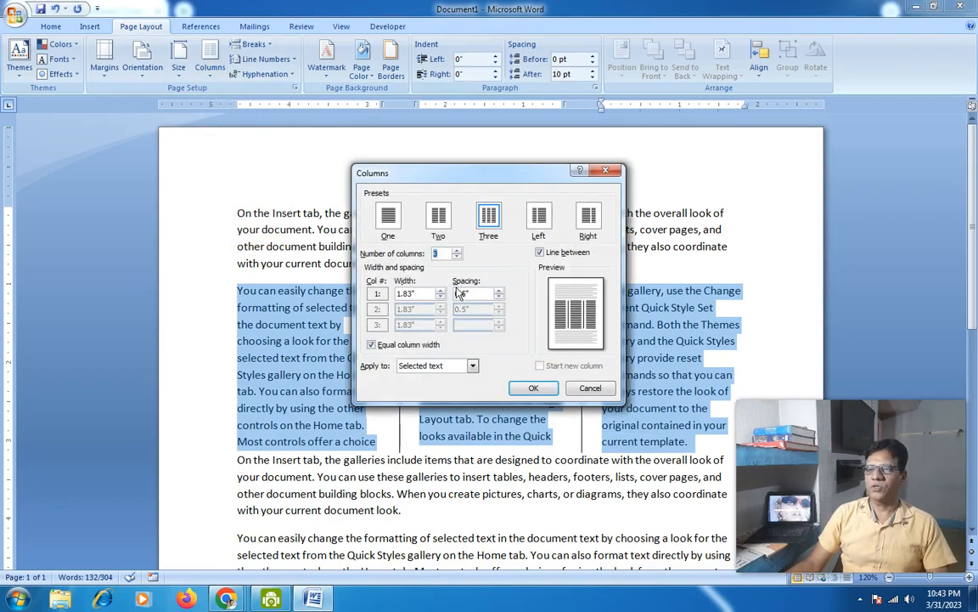
left_click(499, 297)
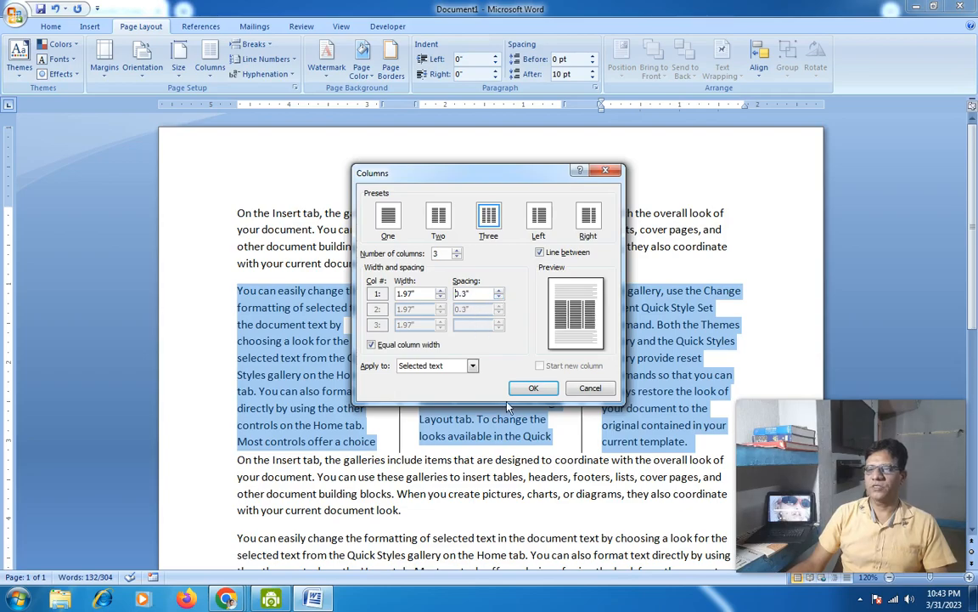
left_click(534, 388)
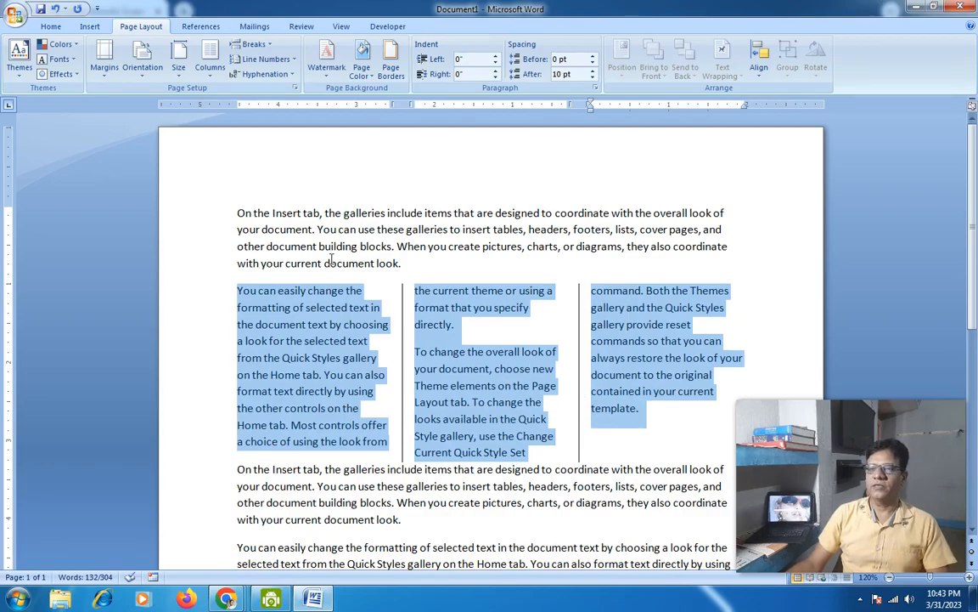
left_click(59, 33)
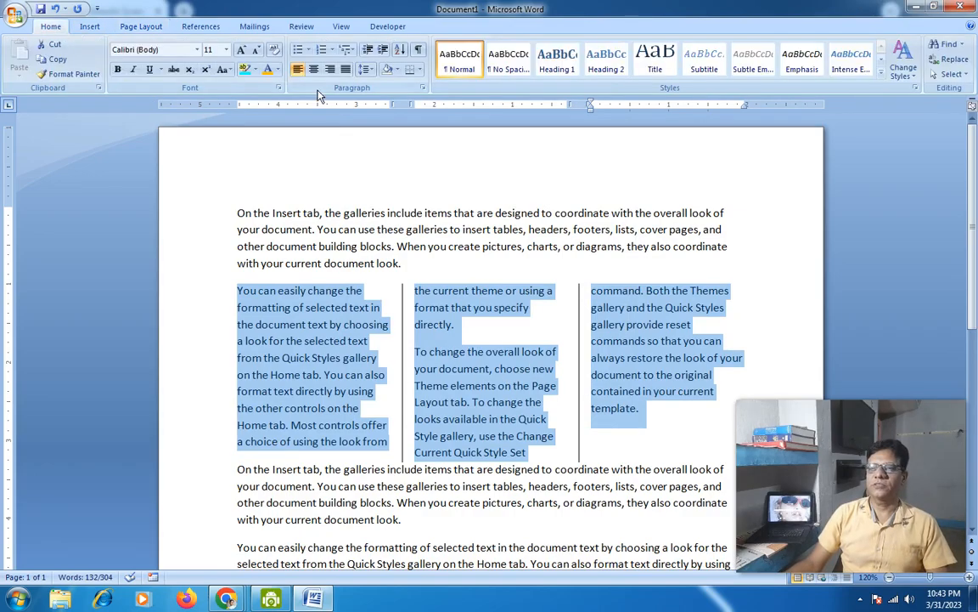
left_click(345, 69)
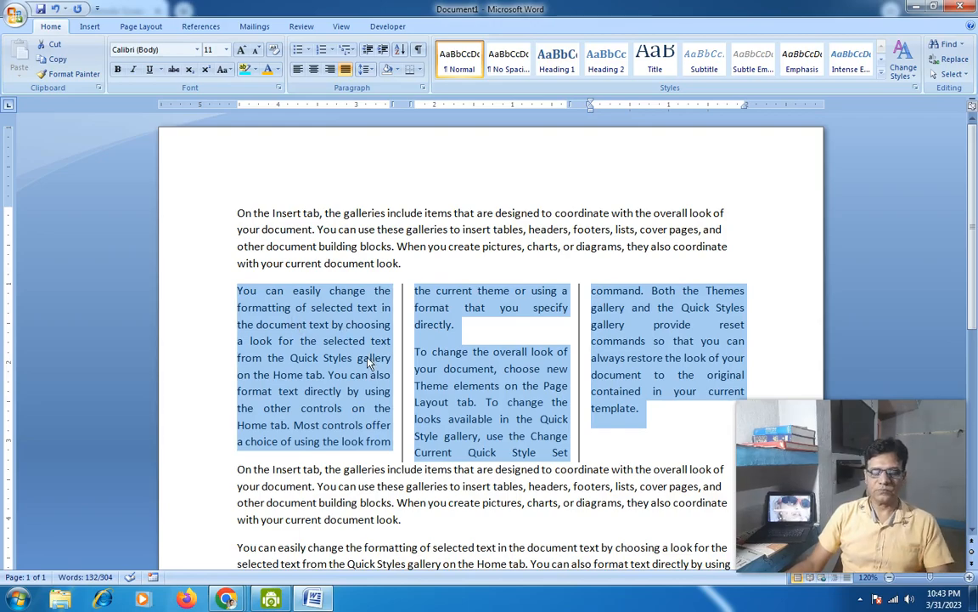
Undo the justification, the spacing change and the three-column layout of the selected paragraphs
key("ctrl+z")
key("ctrl+z")
key("ctrl+z")
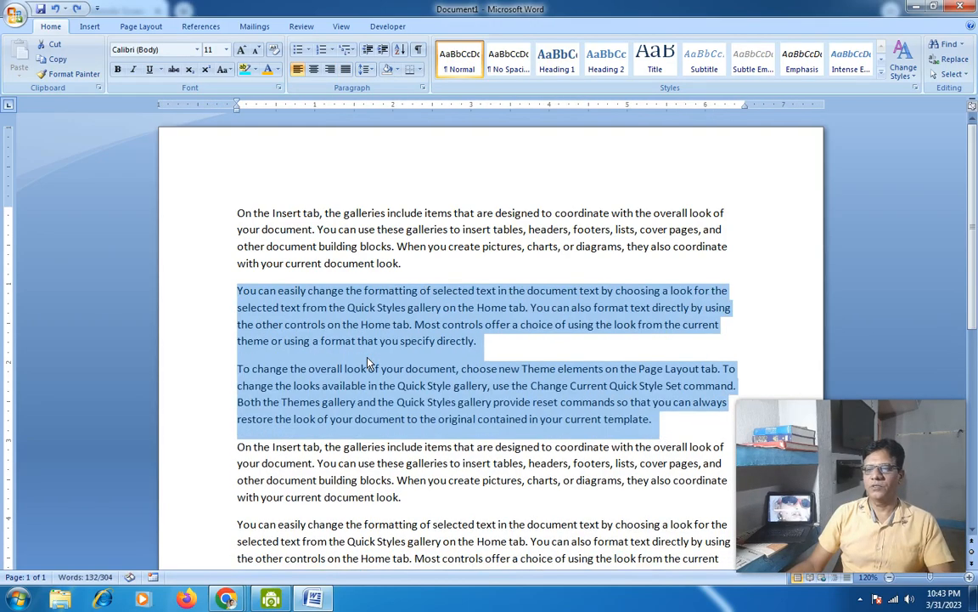
Insert an empty line above the first paragraph of the document
left_click(287, 308)
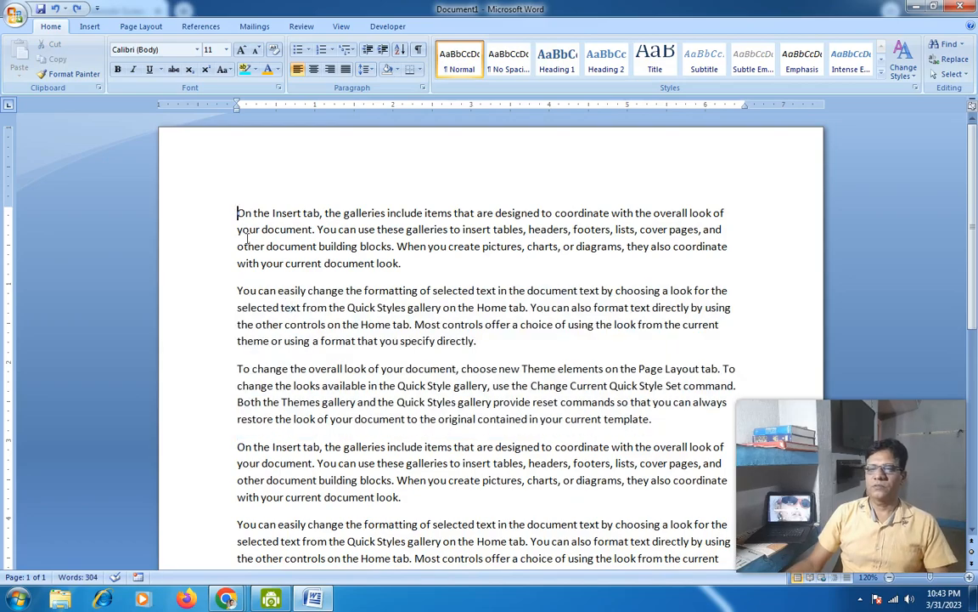
left_click(238, 213)
key("Return")
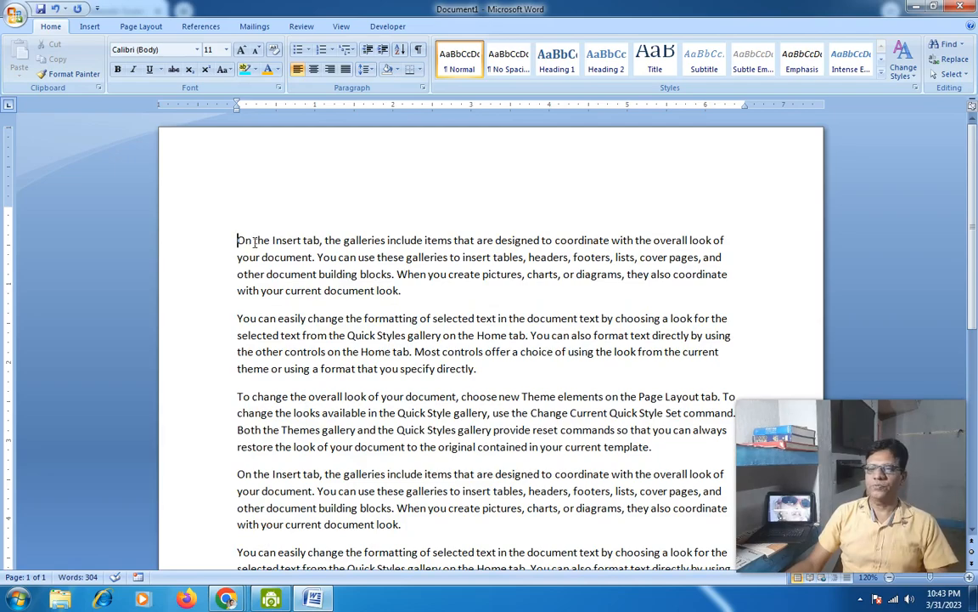
Enter the title "HEADING OF THE NEWS FROM ANY NEWS PAPER" on the empty line above the first paragraph
left_click(250, 219)
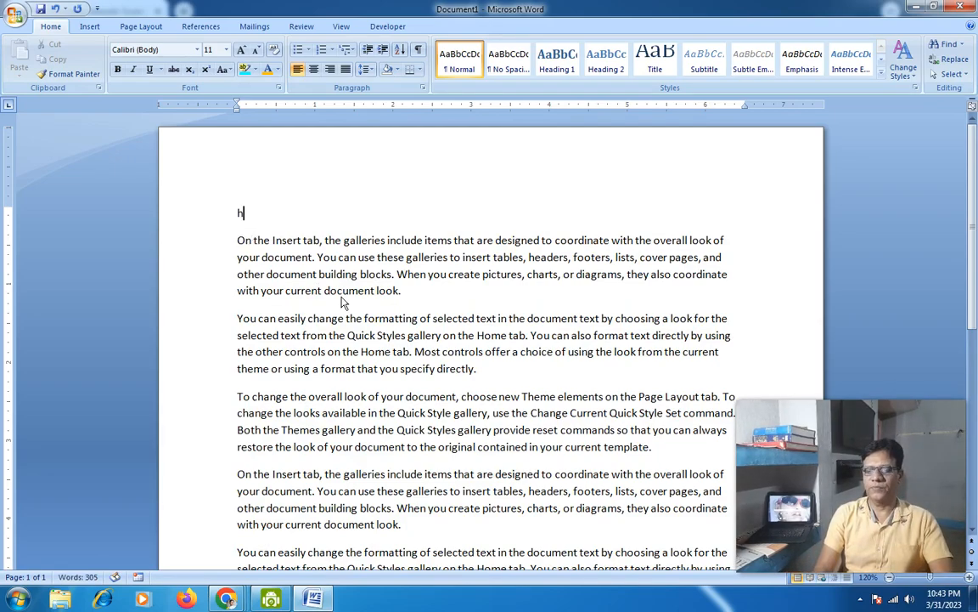
type("HEADI")
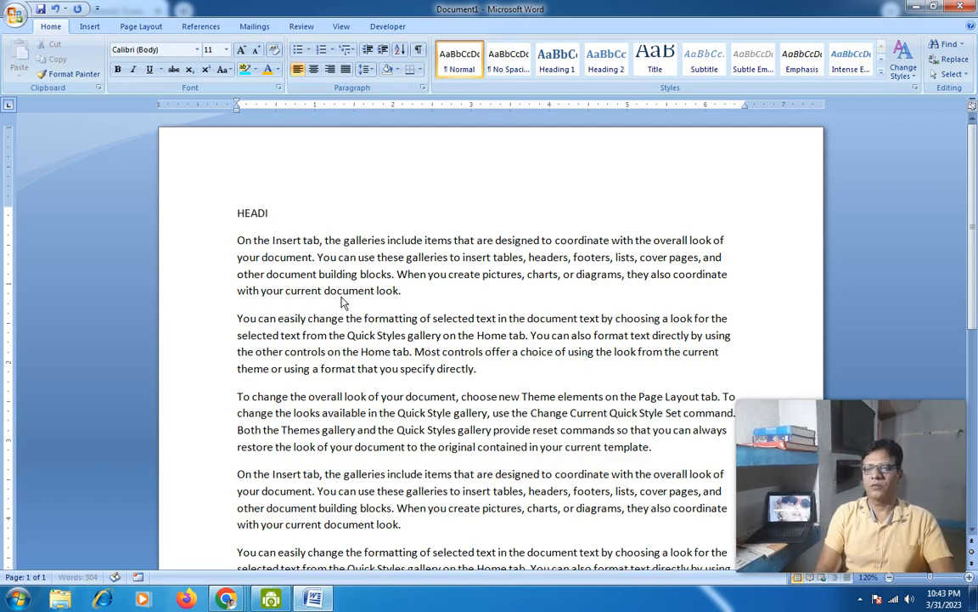
type("NG OF THE NEWS")
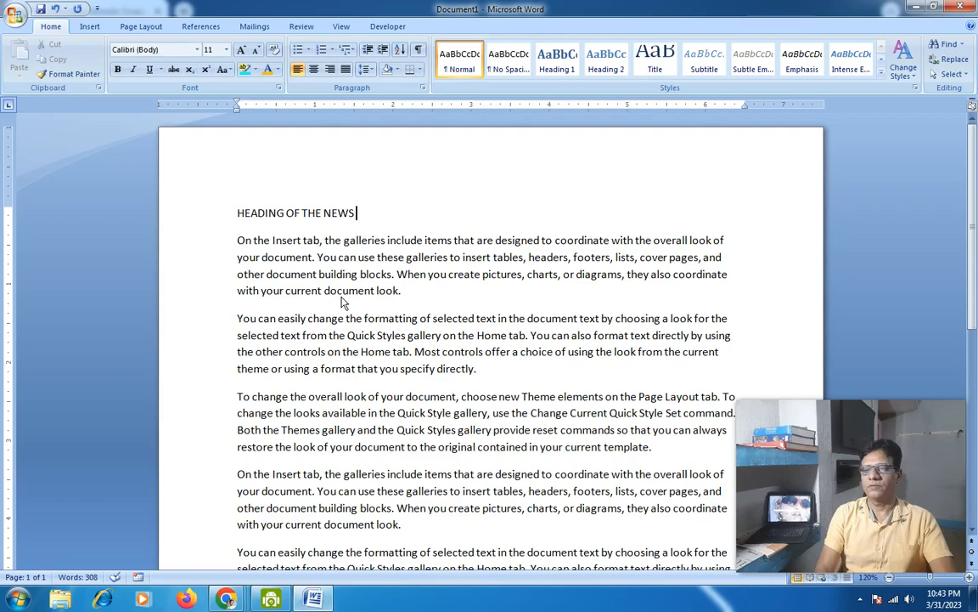
type(" FROM A")
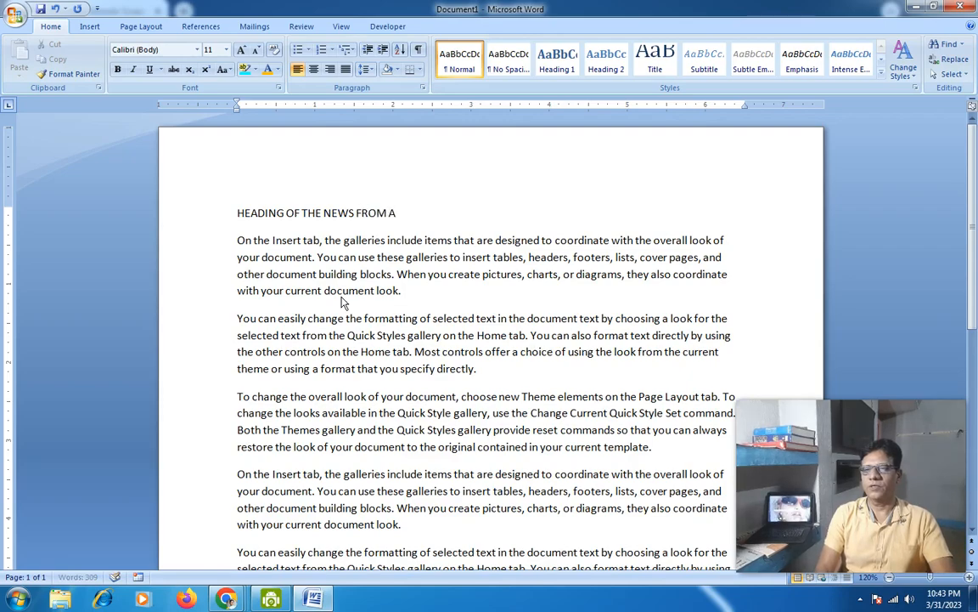
type("NY NEWS PAPER")
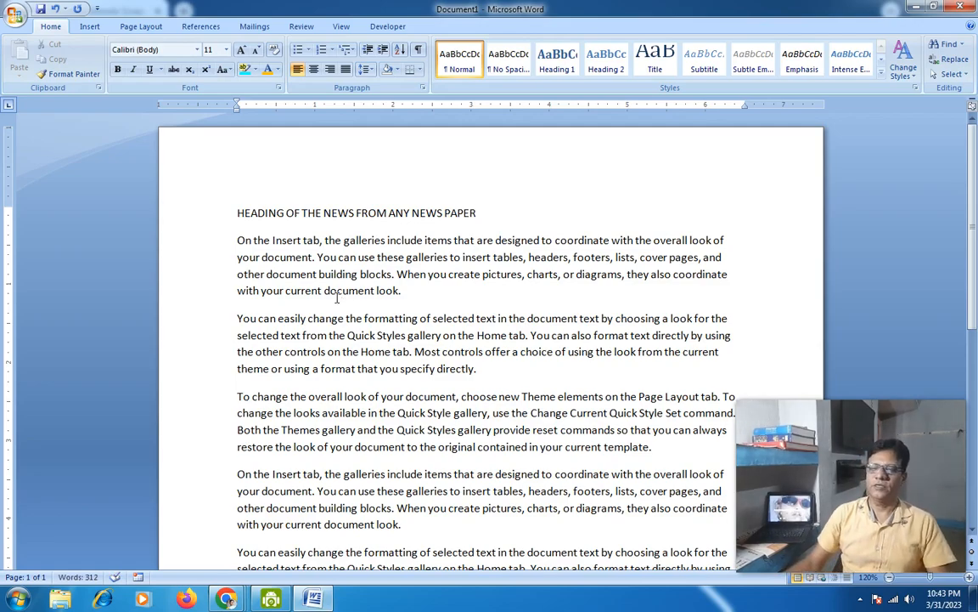
Make the heading line bold, centered and 18 pt
double_click(448, 214)
left_click_drag(448, 214, 246, 213)
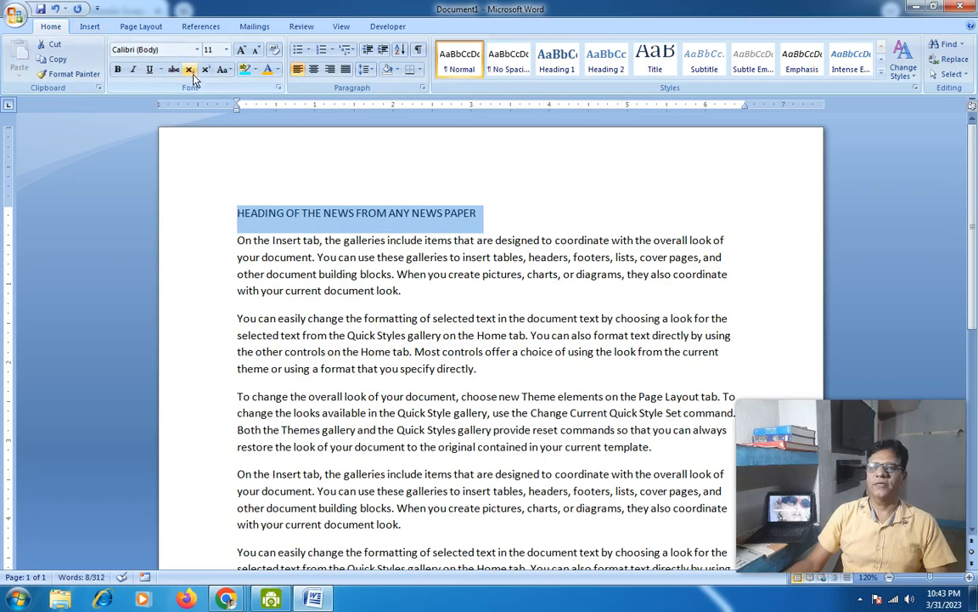
left_click(118, 70)
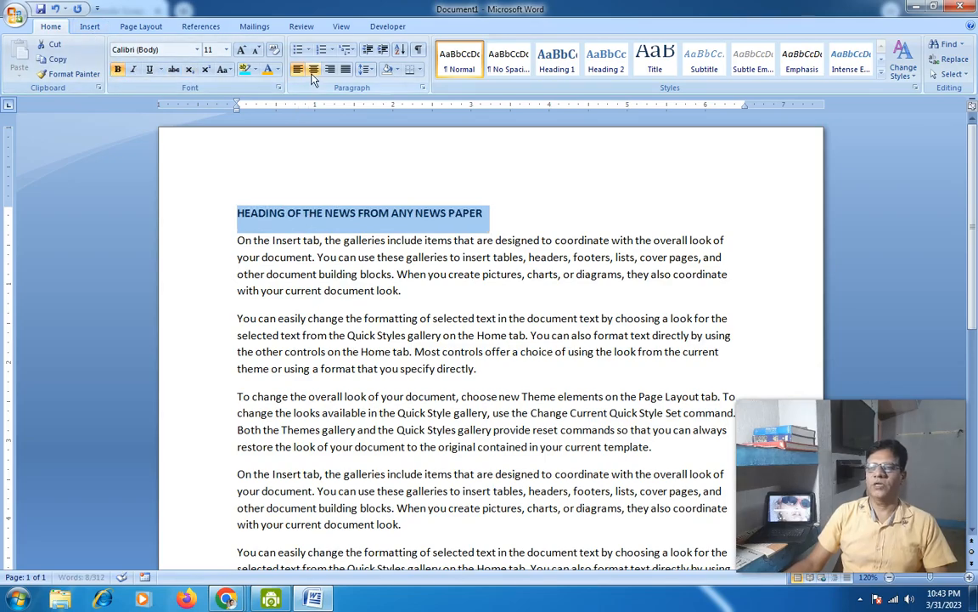
left_click(313, 68)
left_click(226, 53)
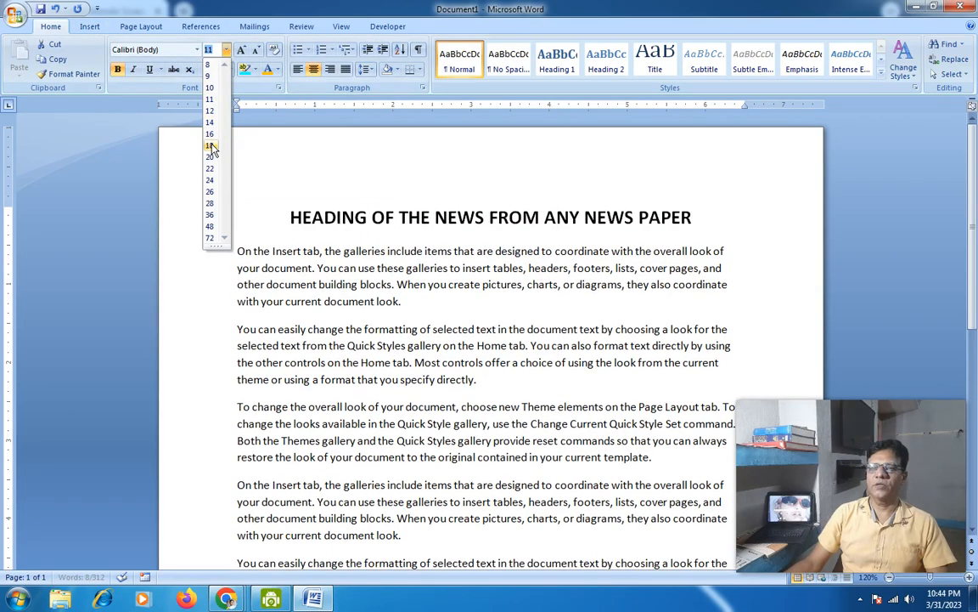
left_click(197, 143)
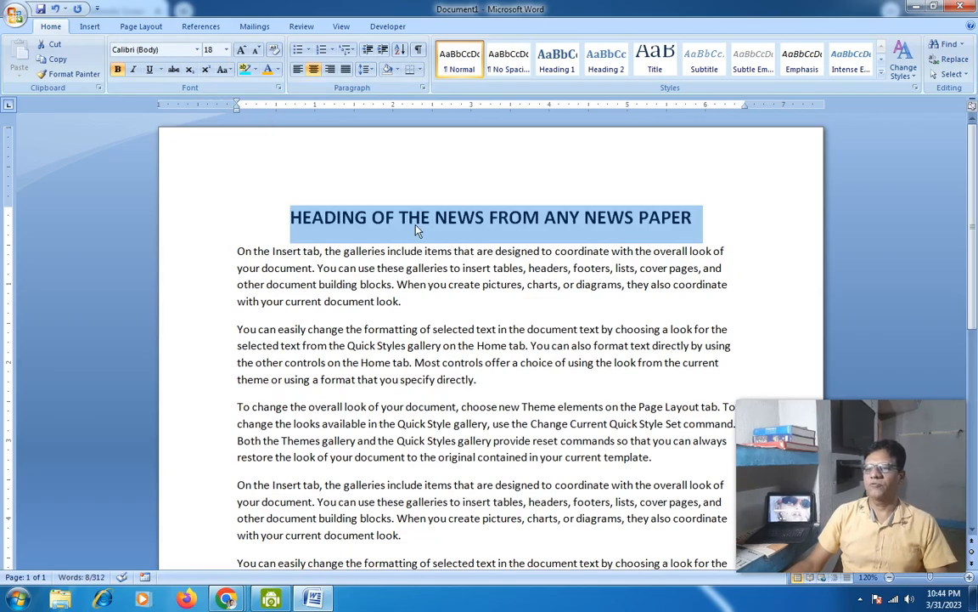
left_click(321, 251)
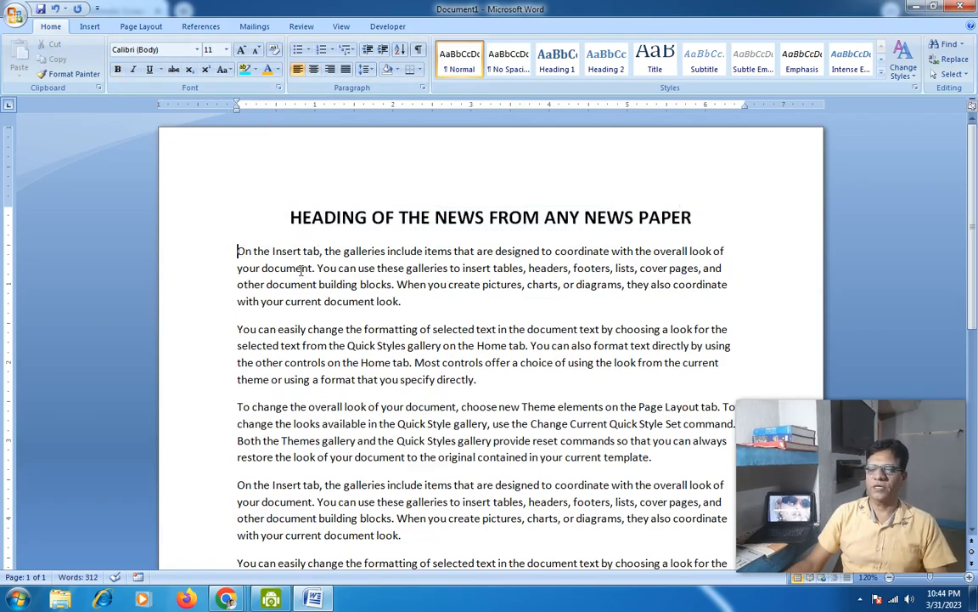
scroll(382, 306, "down", 3)
scroll(436, 327, "up", 3)
scroll(284, 301, "down", 4)
scroll(289, 298, "up", 4)
scroll(238, 258, "down", 1)
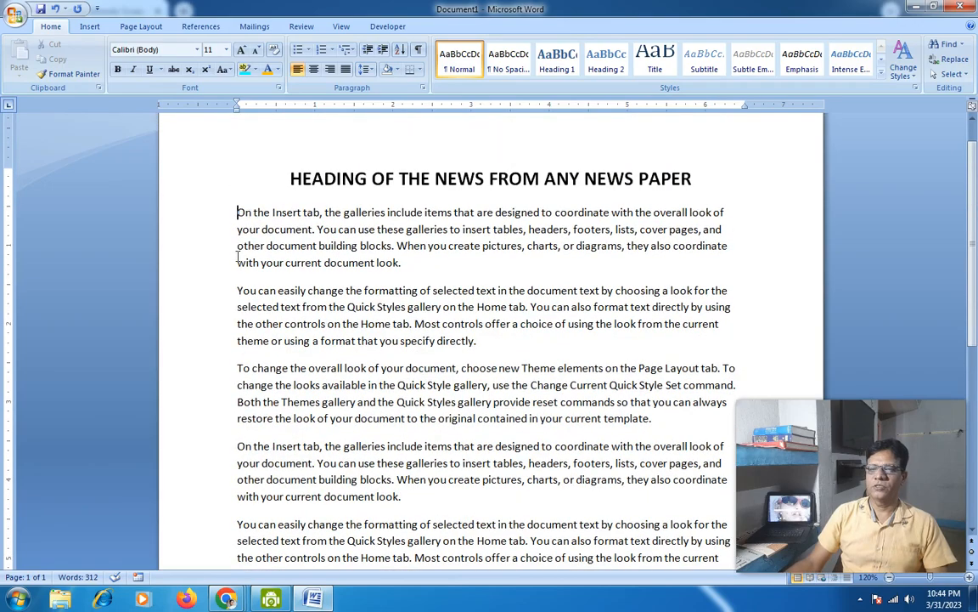
left_click_drag(237, 212, 343, 290)
left_click(343, 290)
Try to lay out the whole document, heading included, in three equal-width columns
left_click(238, 213)
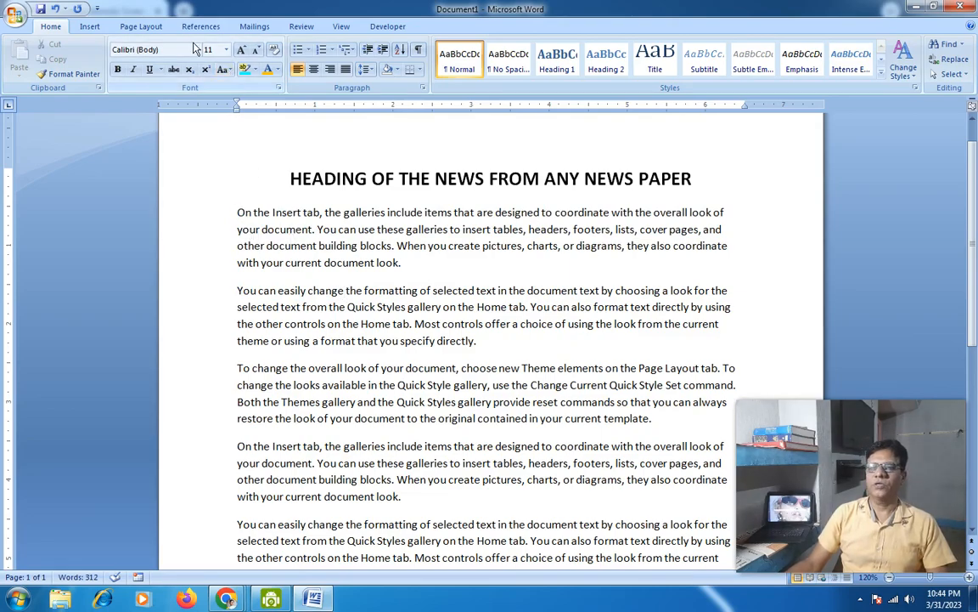
left_click(145, 28)
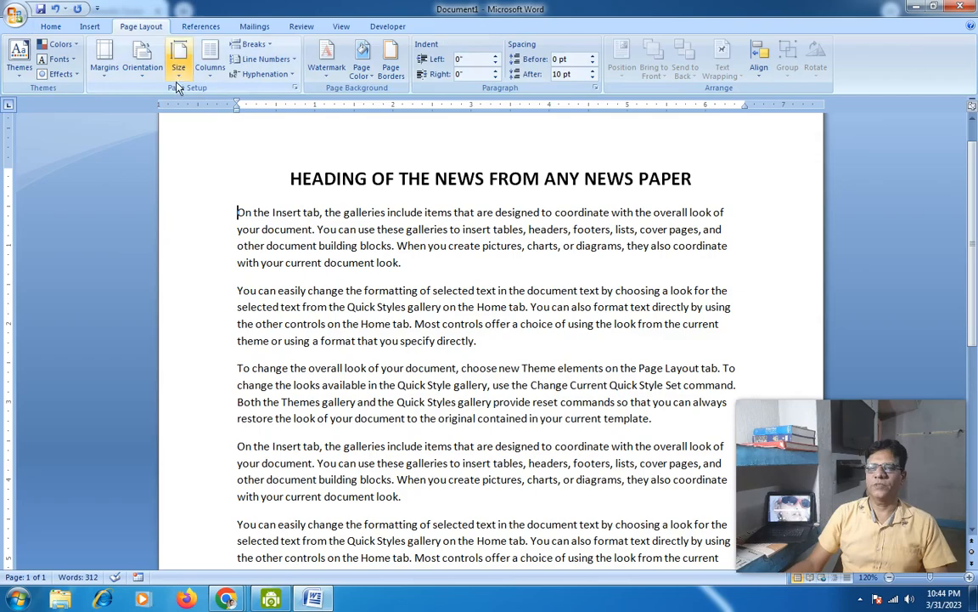
left_click(204, 79)
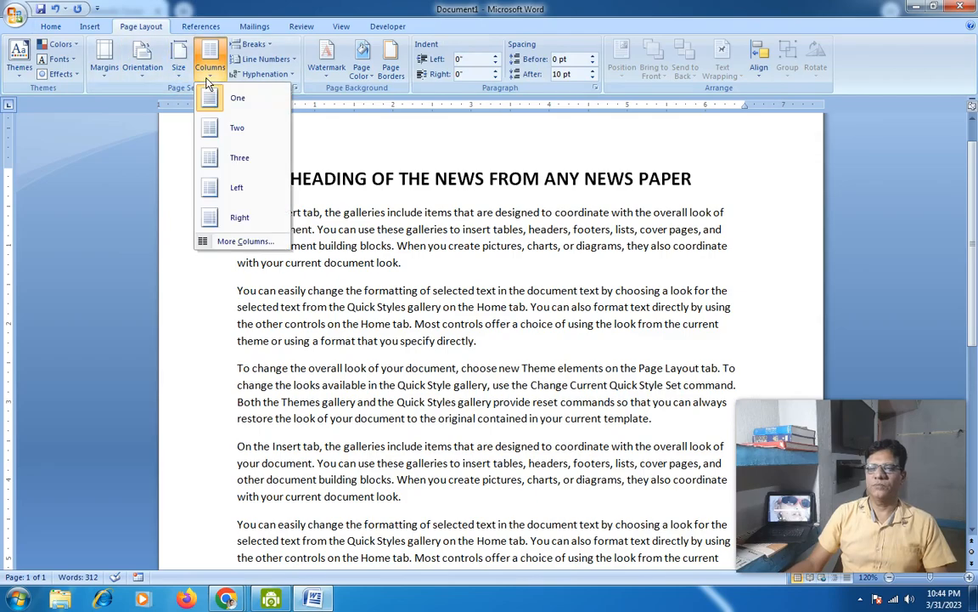
left_click(235, 243)
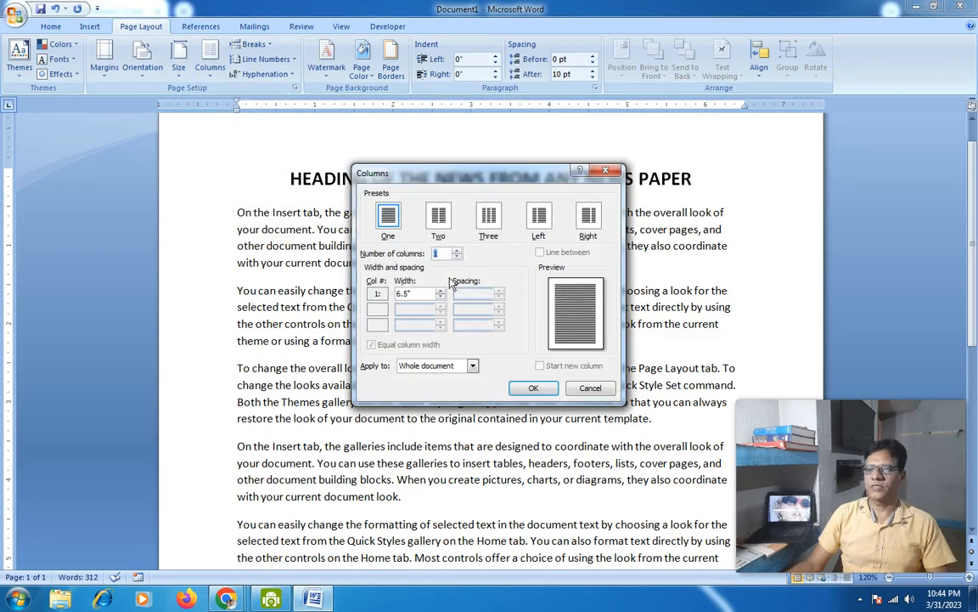
left_click(457, 250)
left_click(457, 252)
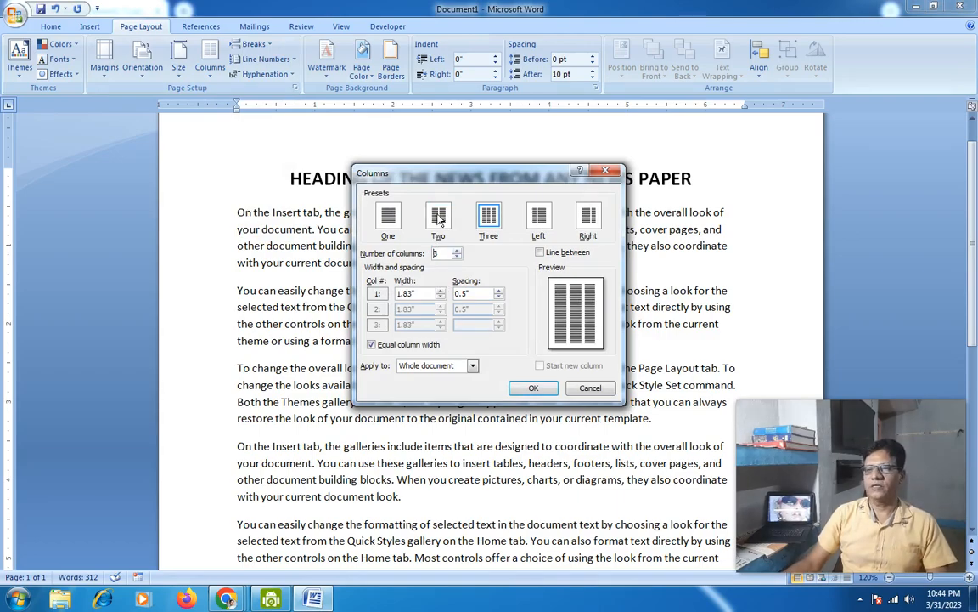
left_click_drag(408, 171, 413, 181)
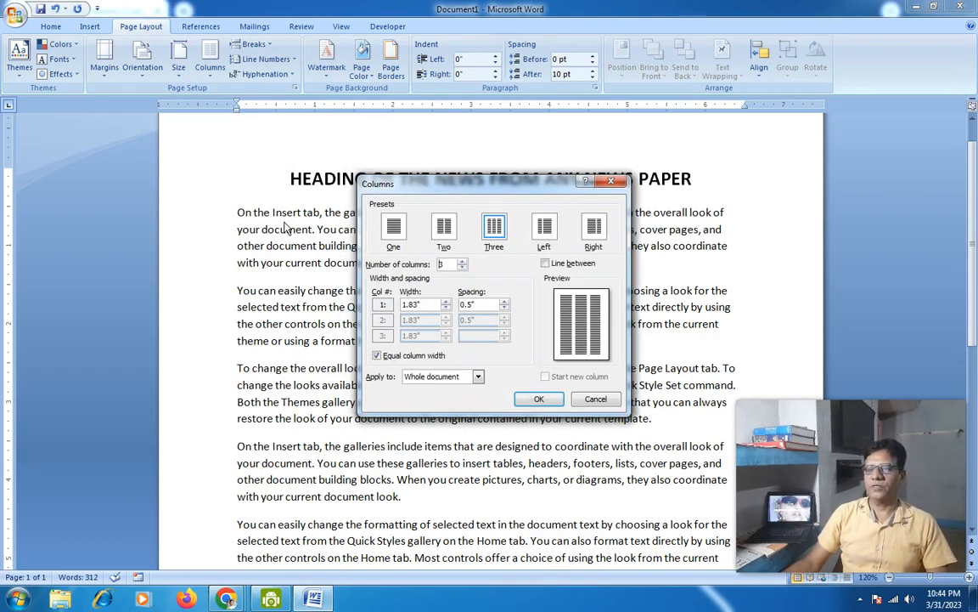
left_click(538, 398)
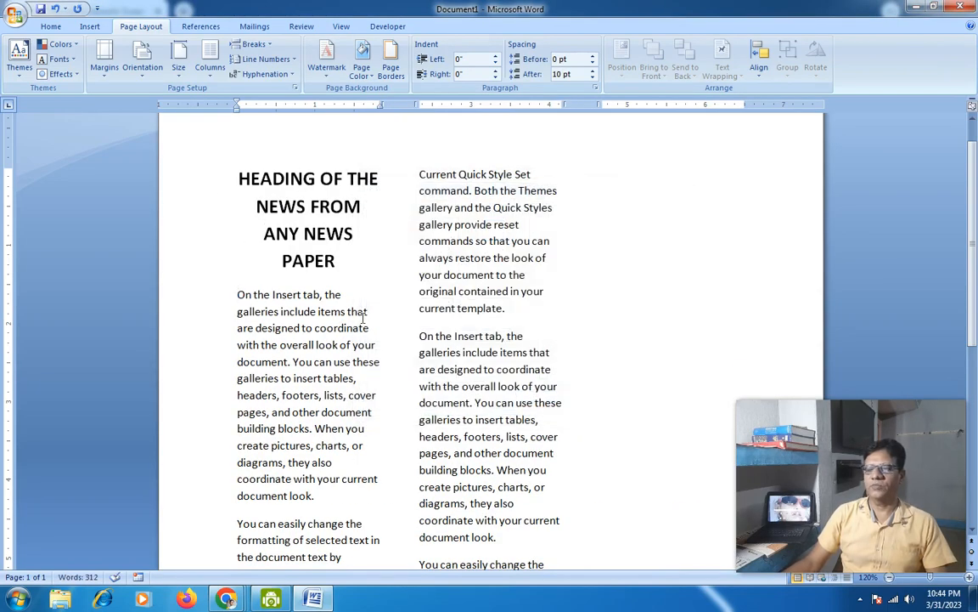
key("ctrl+z")
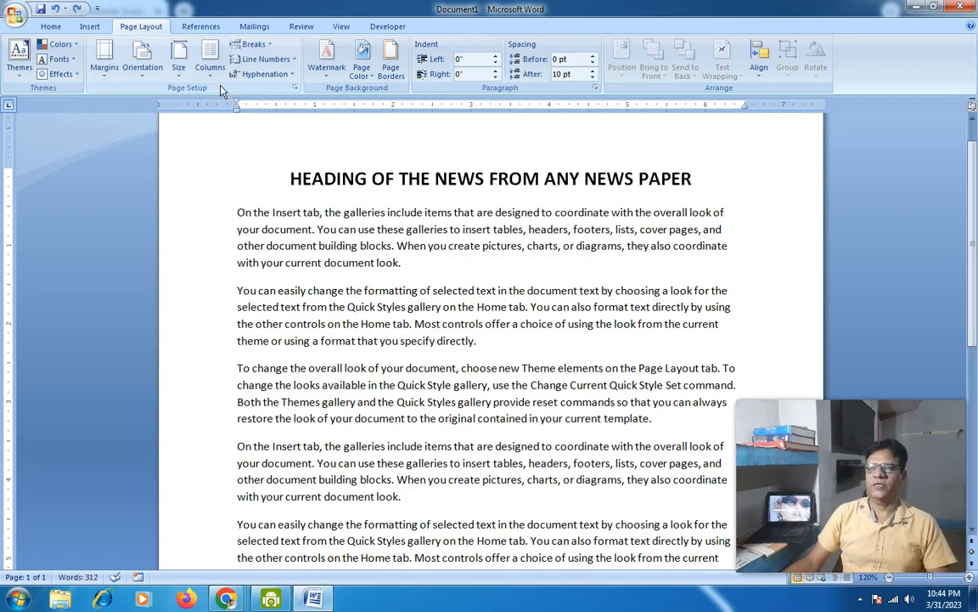
Lay out the text from the start of the first paragraph forward in three equal-width columns, leaving out the heading
left_click(198, 68)
left_click(240, 243)
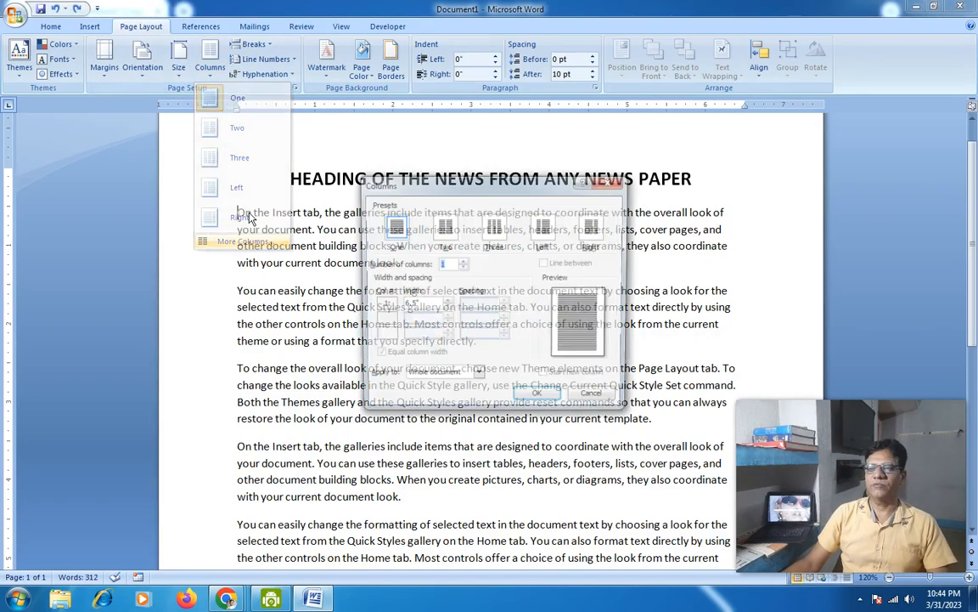
left_click(462, 263)
left_click(462, 263)
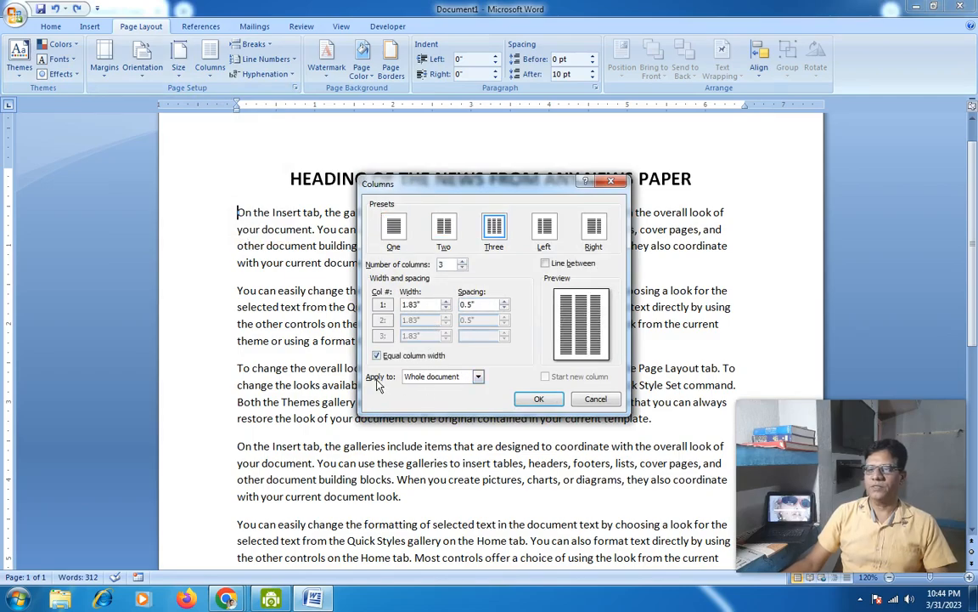
left_click(478, 379)
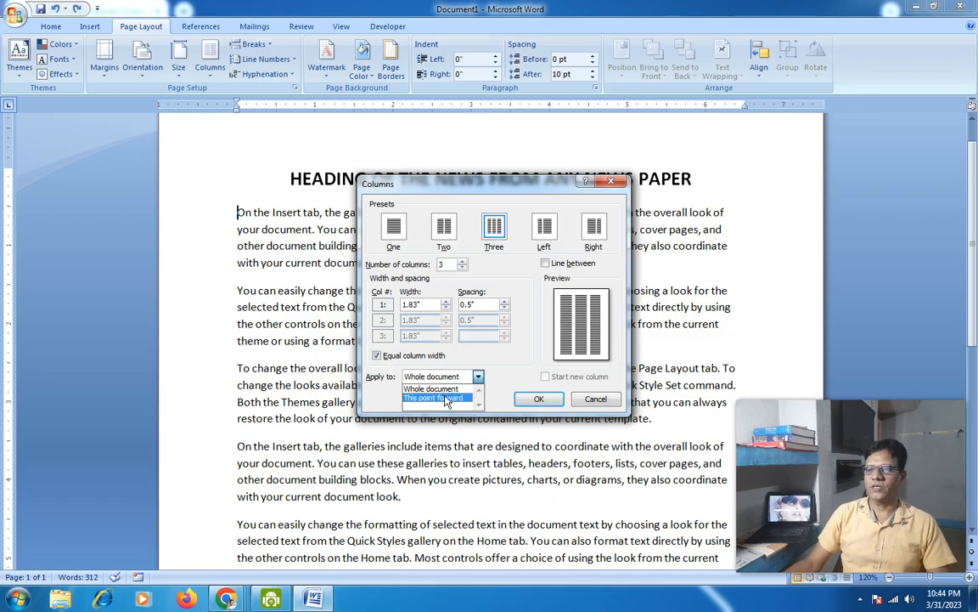
left_click(444, 398)
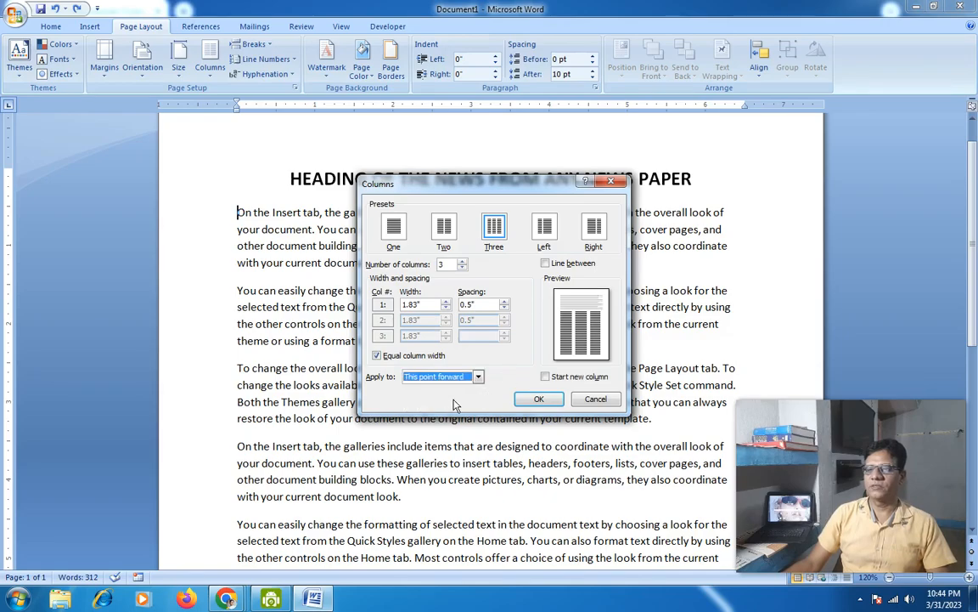
left_click(542, 402)
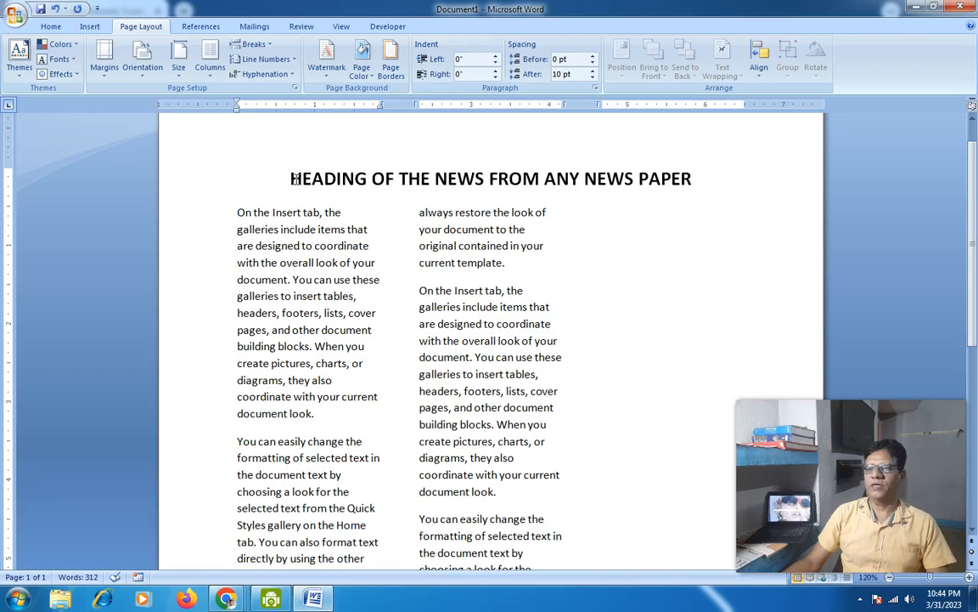
Review the heading and the columns below it, and undo the three-column layout
left_click_drag(291, 179, 695, 183)
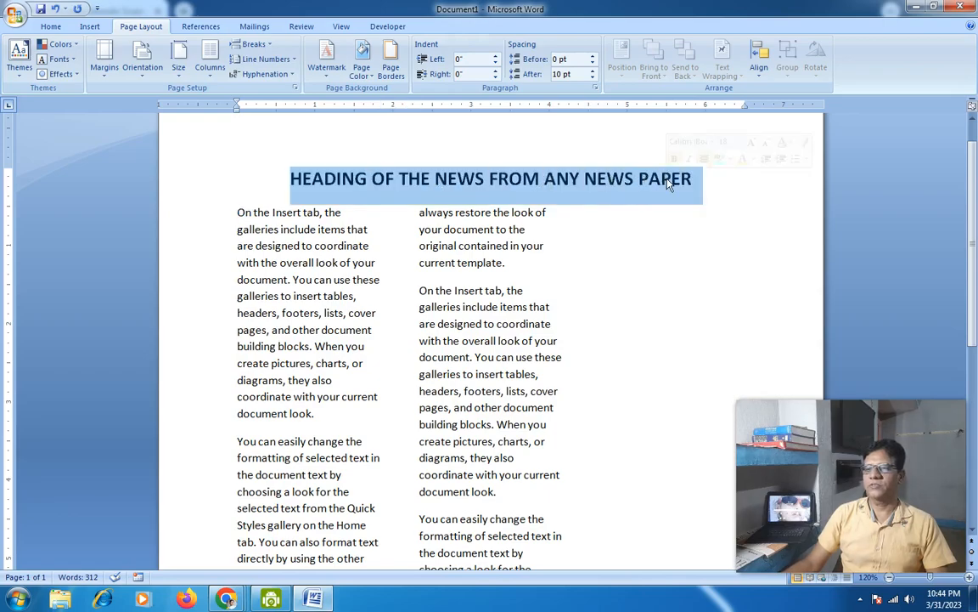
left_click(440, 229)
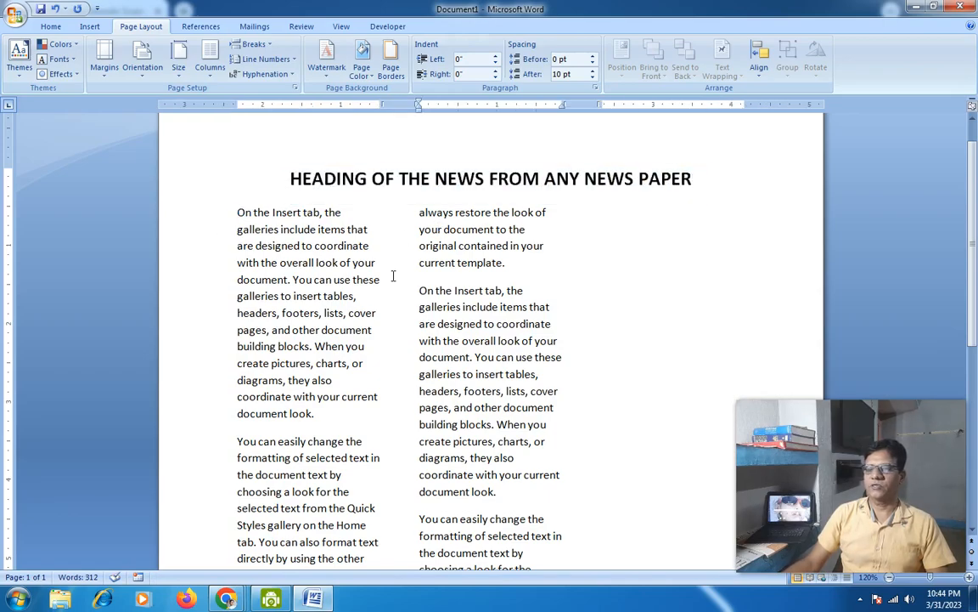
scroll(393, 276, "down", 7)
scroll(393, 276, "up", 8)
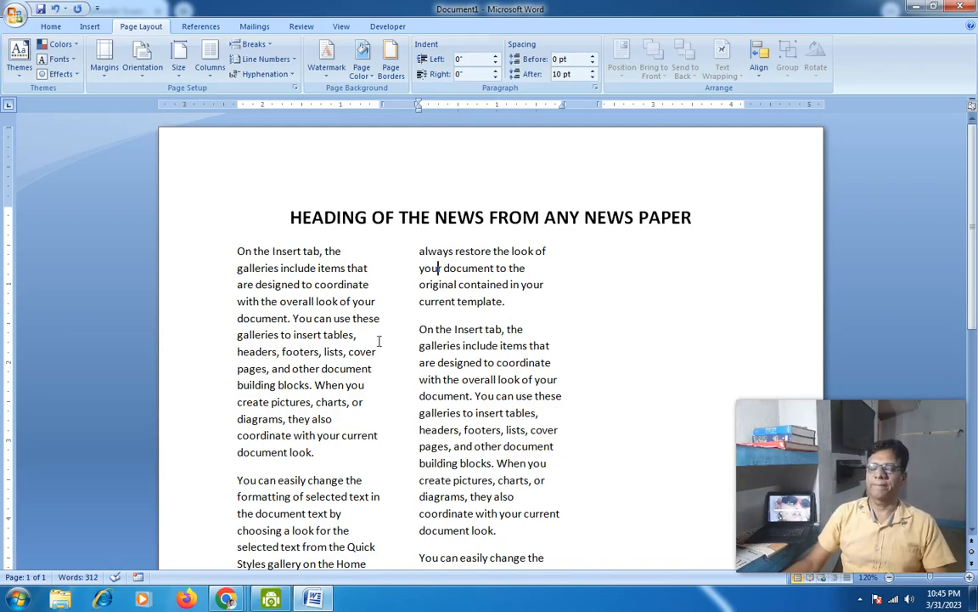
key("ctrl+z")
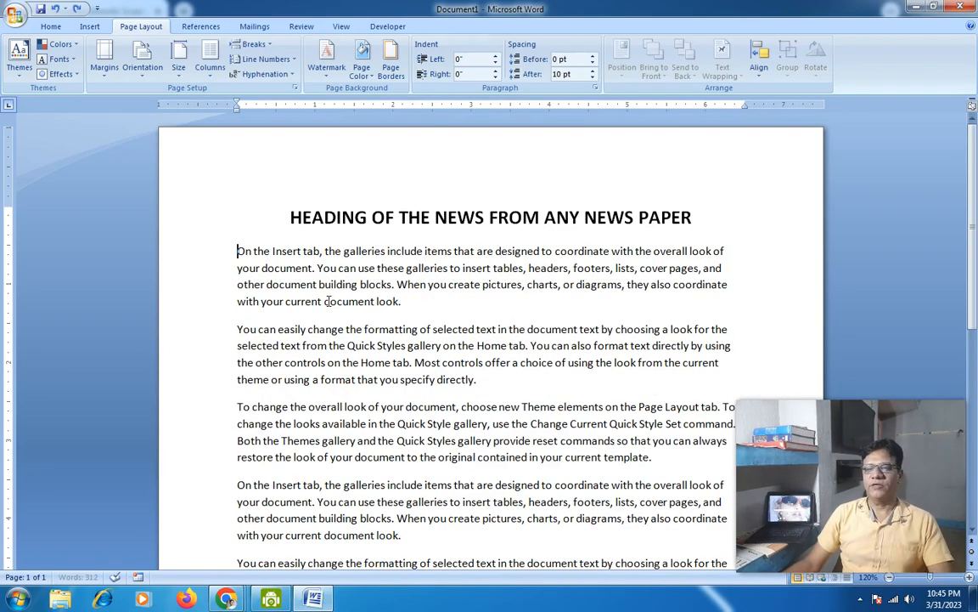
Lay out only the first three paragraphs below the heading in three equal-width columns
left_click_drag(238, 251, 654, 459)
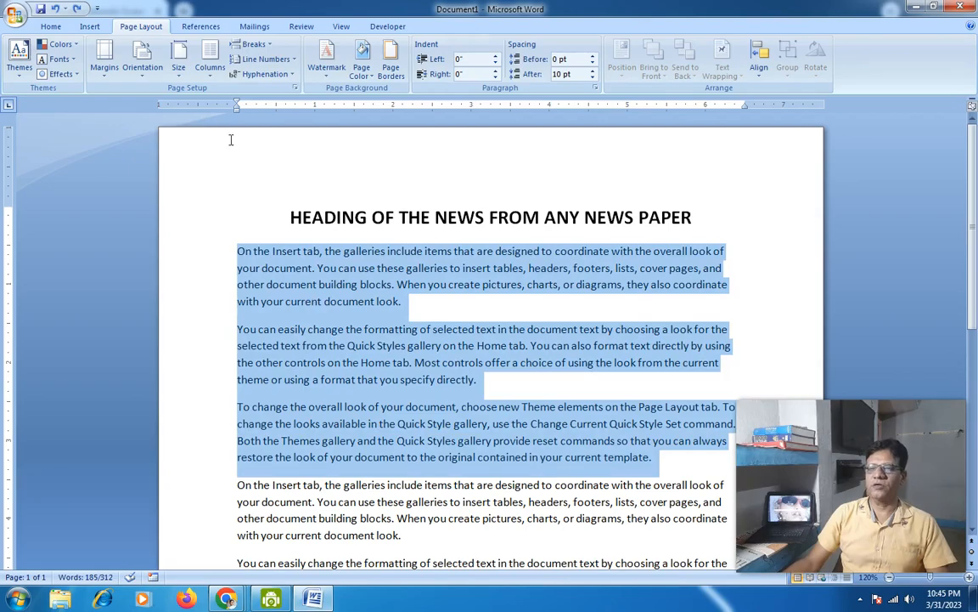
left_click(212, 82)
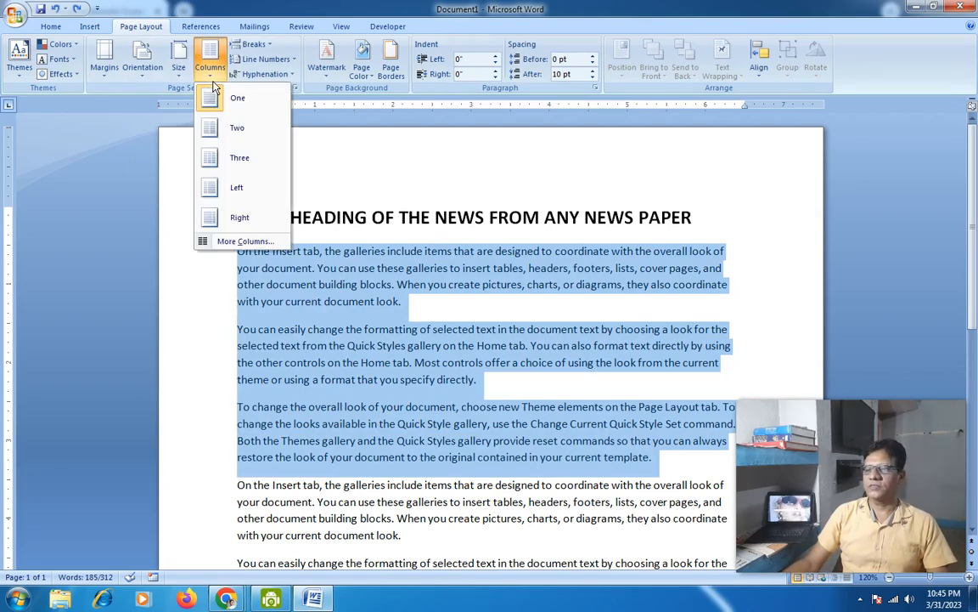
left_click(243, 242)
left_click(493, 228)
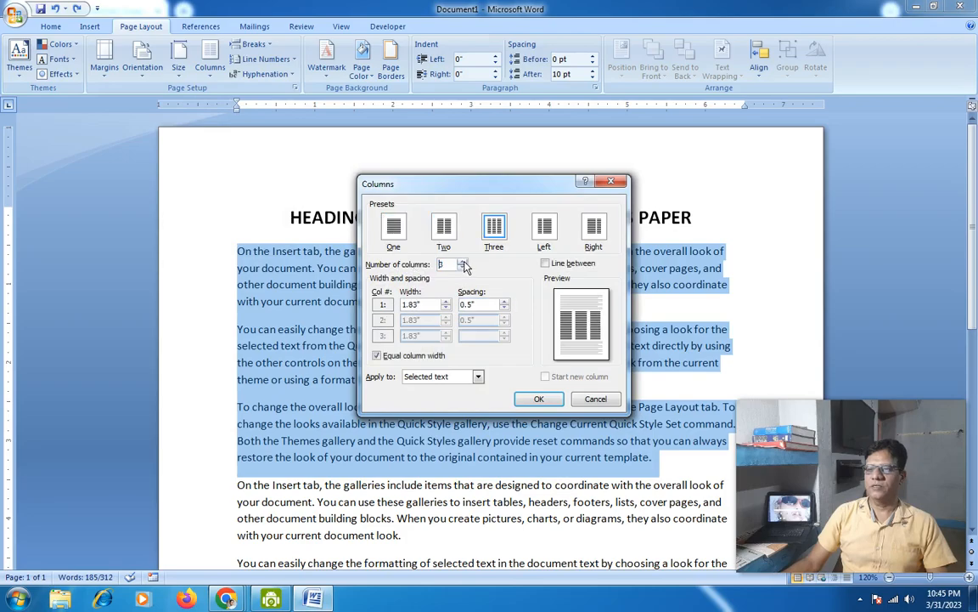
left_click(538, 402)
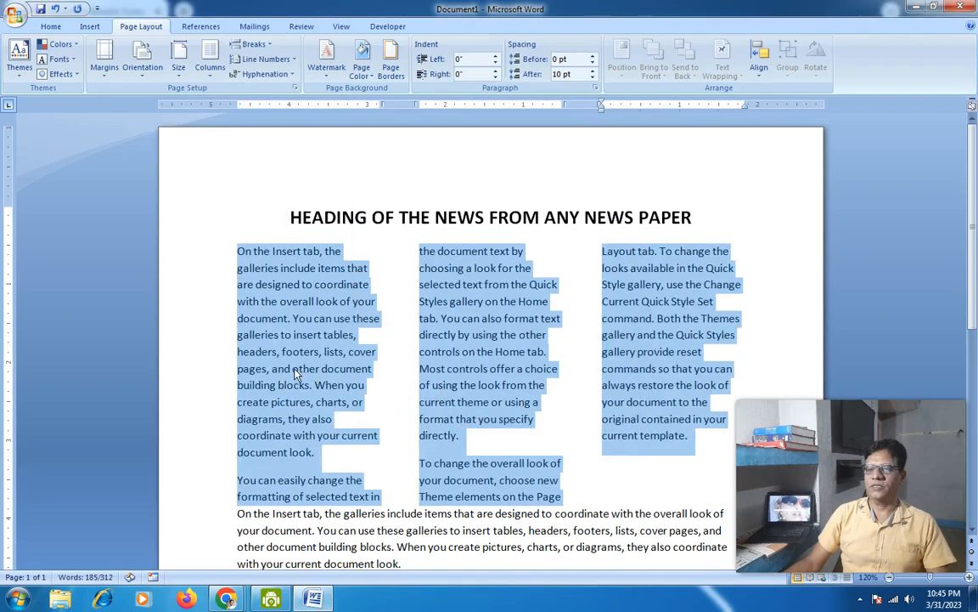
Set the spacing between the three columns to 0.3" and add a line between them
left_click(209, 68)
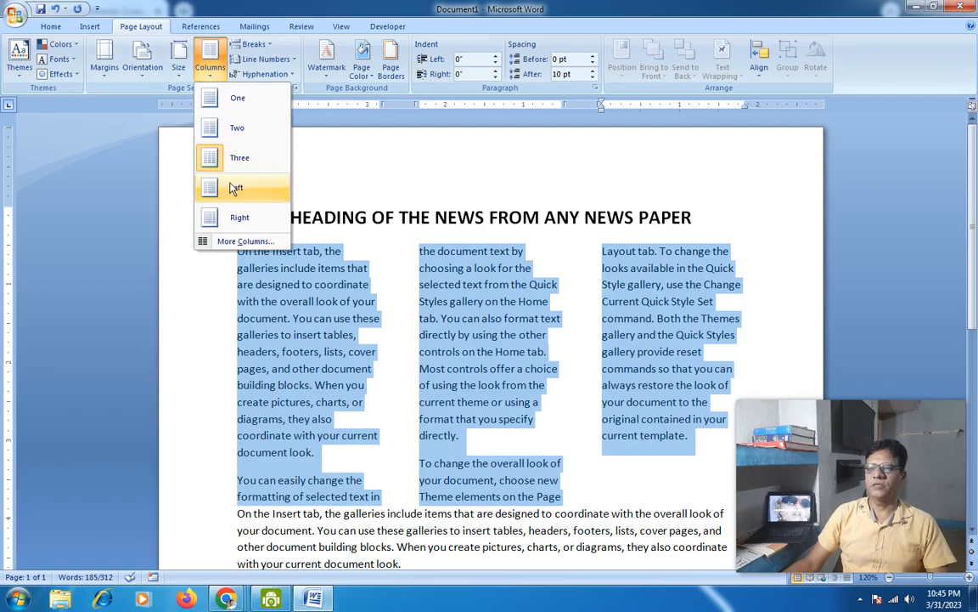
left_click(220, 240)
left_click(505, 308)
left_click(504, 307)
left_click(546, 264)
left_click(539, 398)
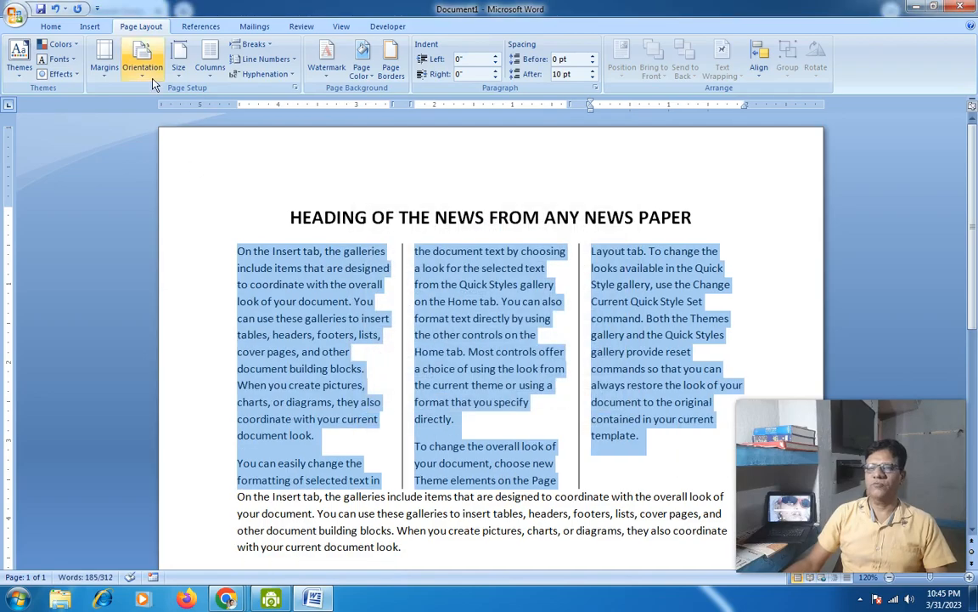
Justify the text of the first three paragraphs laid out in columns below the heading
left_click(53, 27)
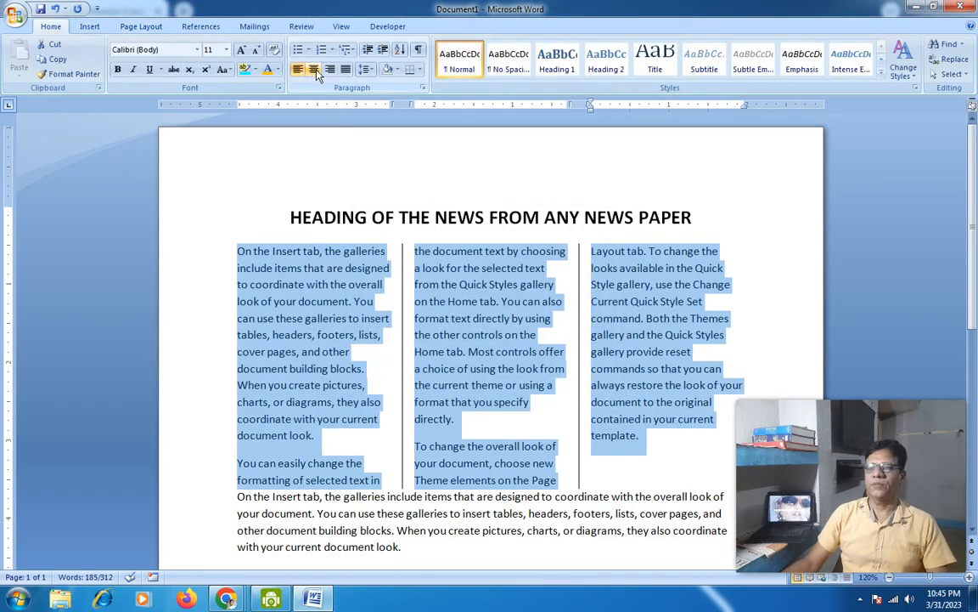
left_click(346, 69)
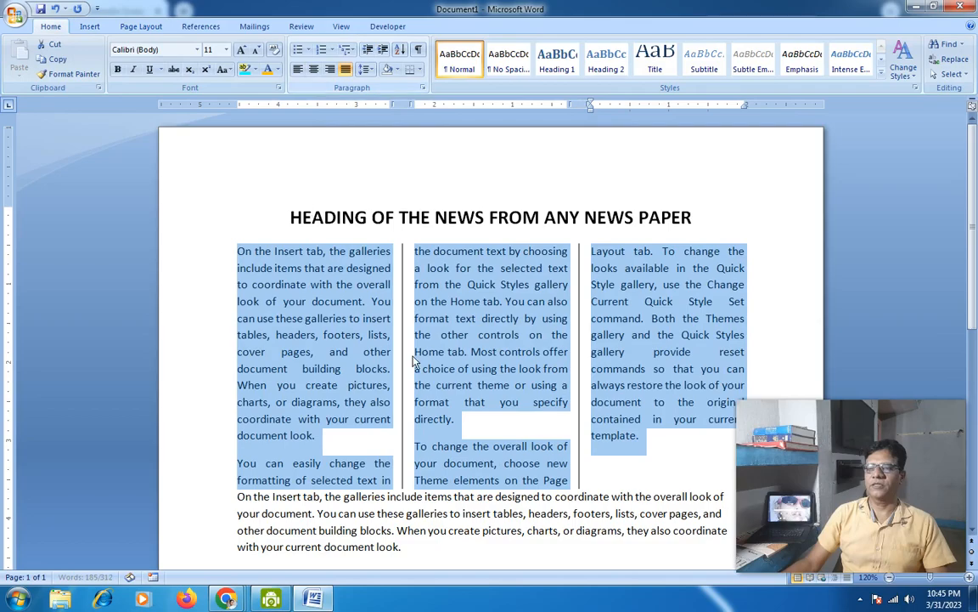
scroll(520, 399, "down", 3)
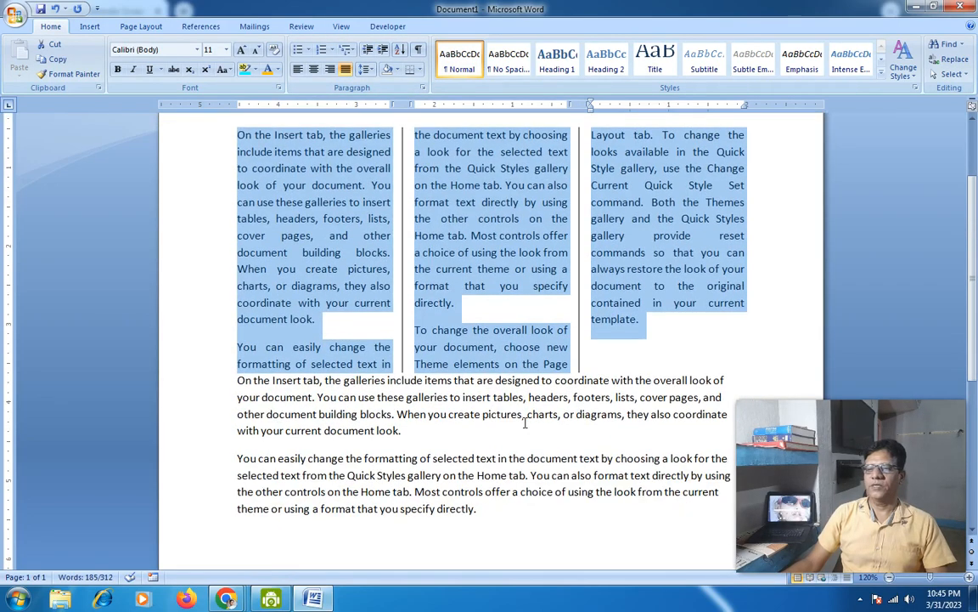
scroll(524, 422, "up", 2)
Lay out the last two paragraphs in two equal-width columns with 0.3" spacing and a line between them
left_click(314, 474)
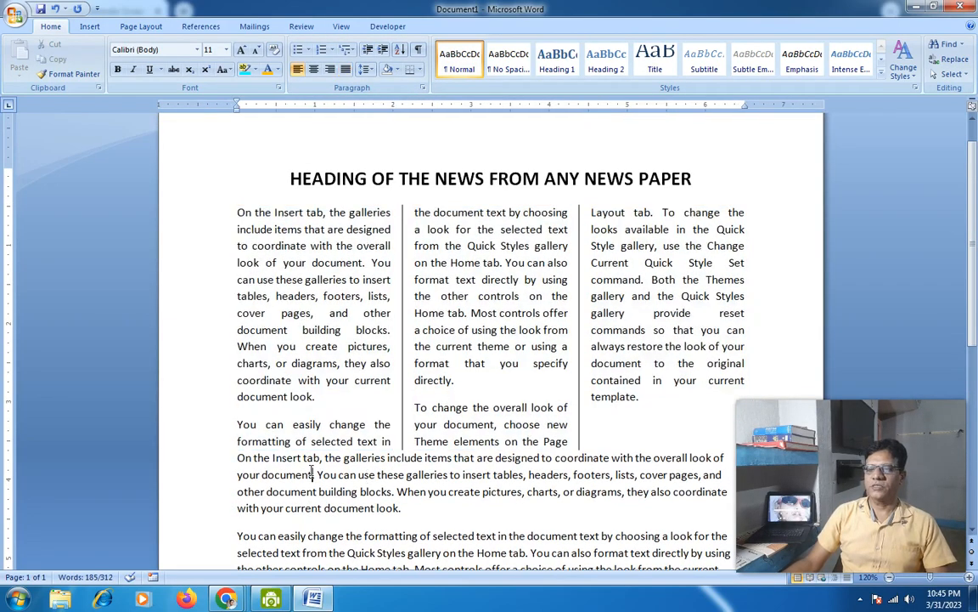
left_click_drag(239, 458, 559, 531)
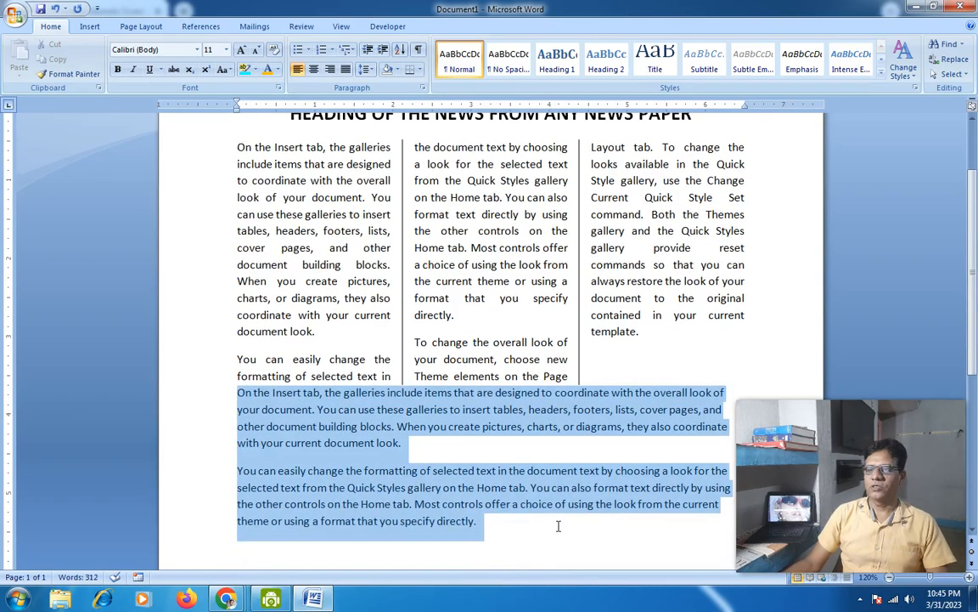
left_click(139, 26)
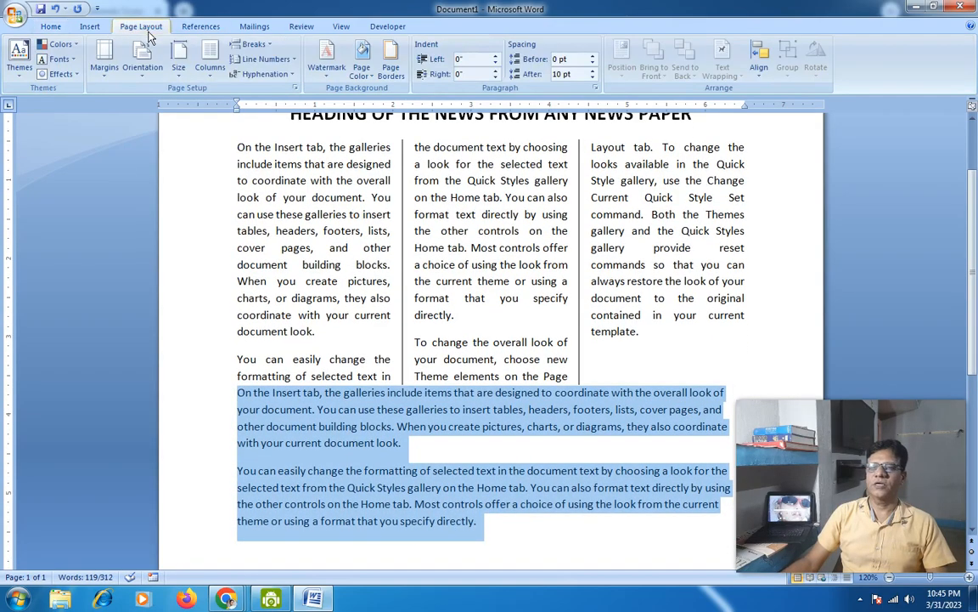
left_click(210, 71)
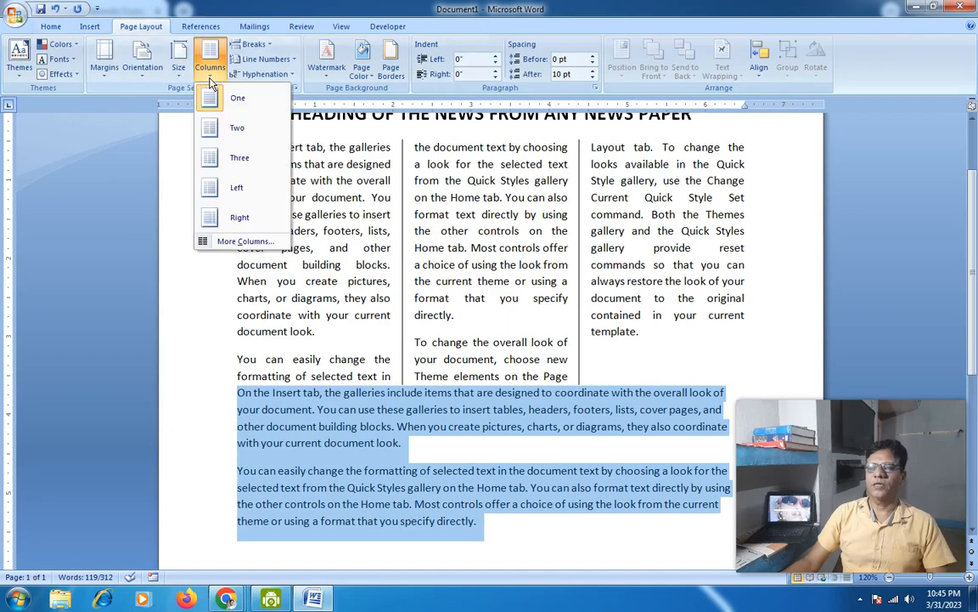
left_click(243, 242)
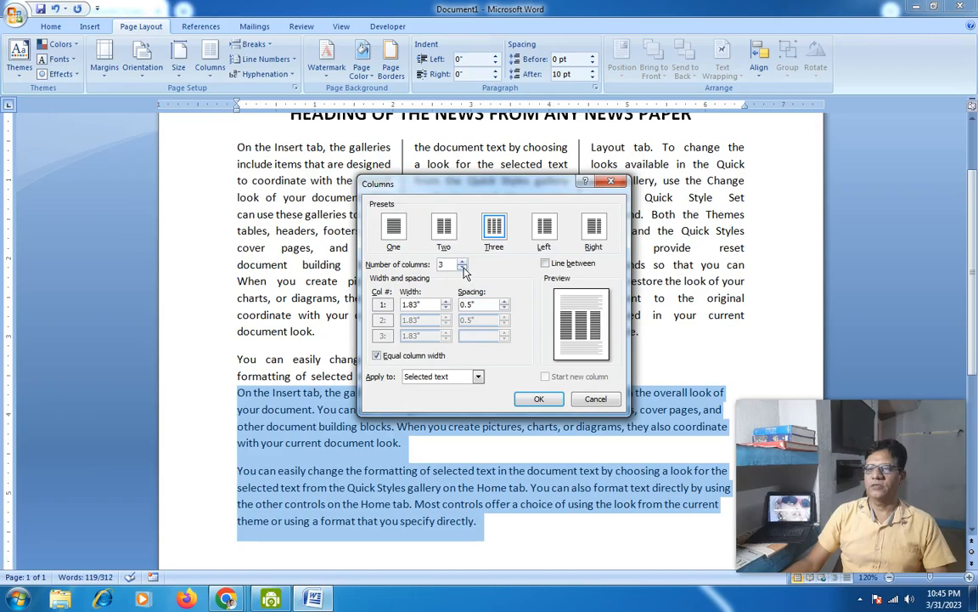
left_click(463, 268)
left_click(545, 264)
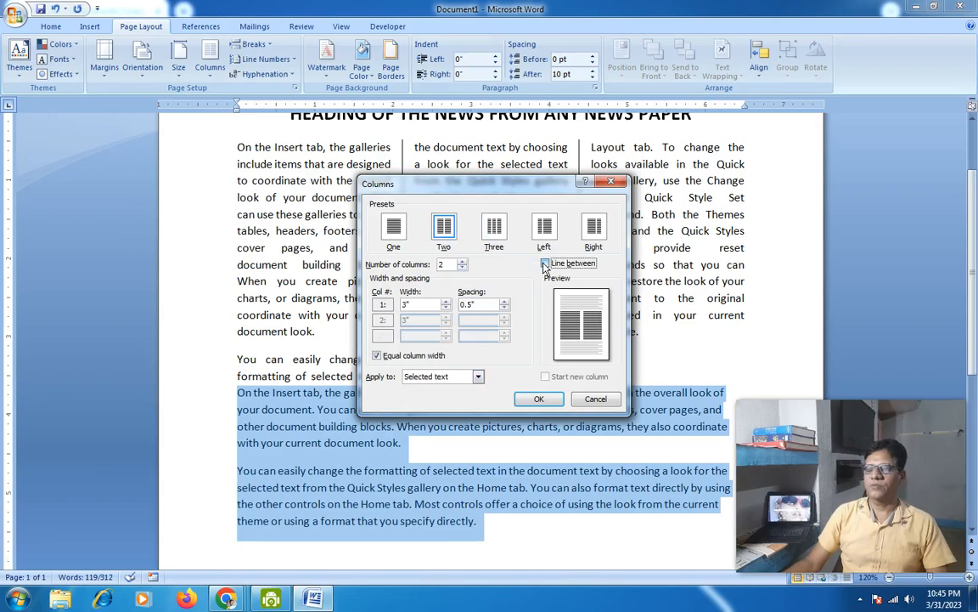
left_click(506, 310)
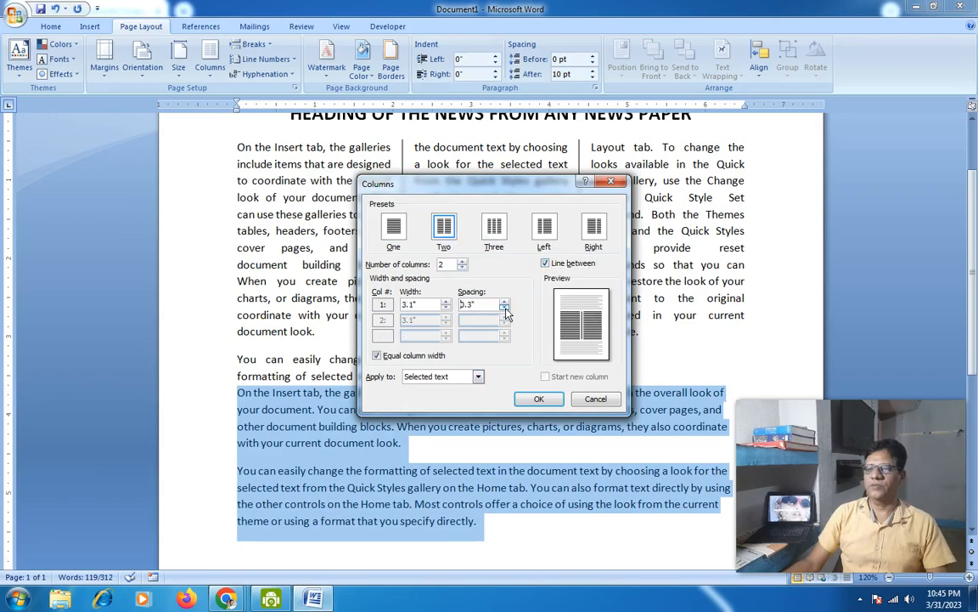
left_click(539, 398)
scroll(535, 395, "down", 2)
scroll(480, 349, "up", 2)
Review the three-column and two-column sections, and undo the column layouts and justification back to plain single-column paragraphs
scroll(480, 349, "up", 2)
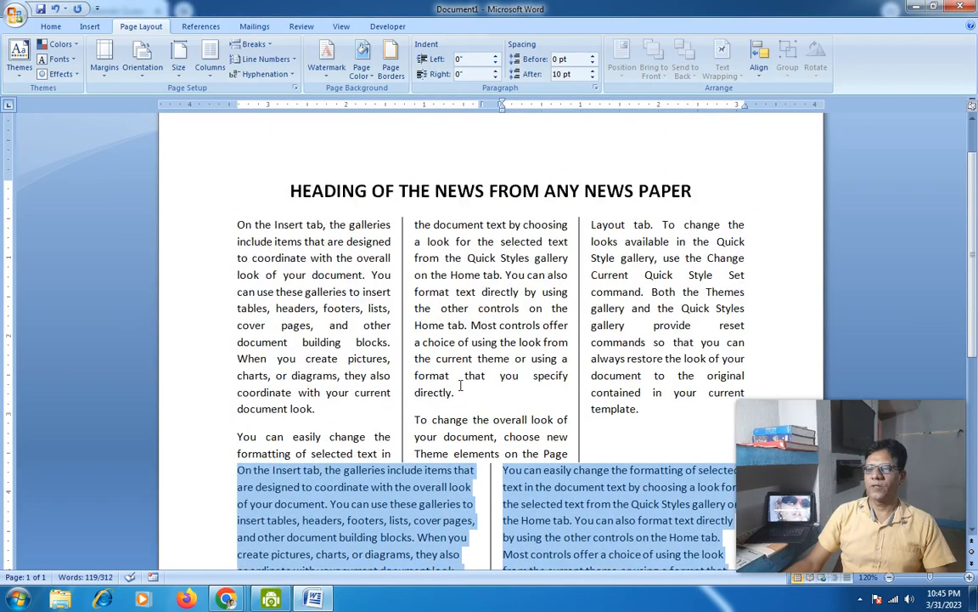
scroll(460, 386, "up", 1)
left_click_drag(239, 252, 627, 434)
left_click(426, 343)
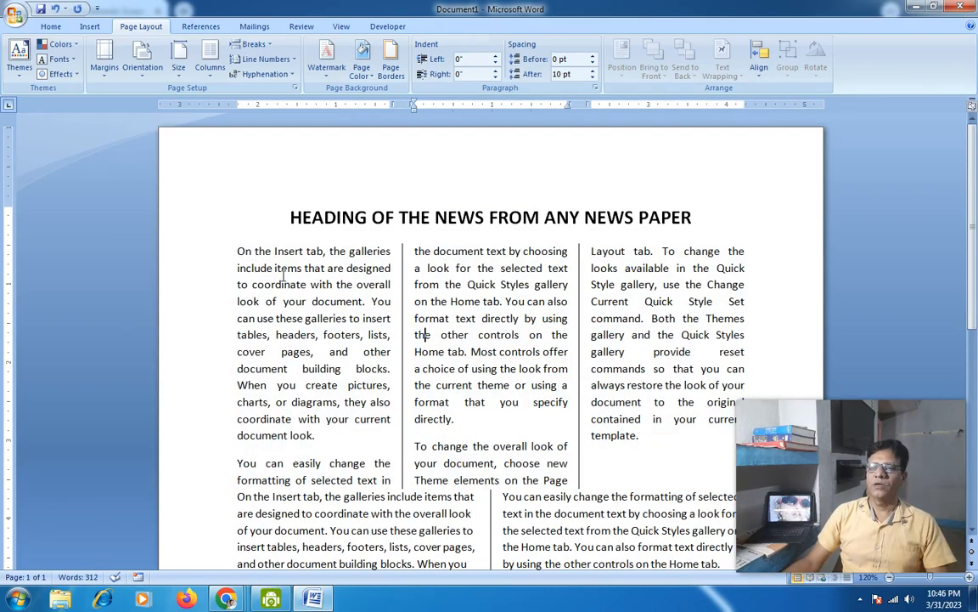
key("ctrl+z")
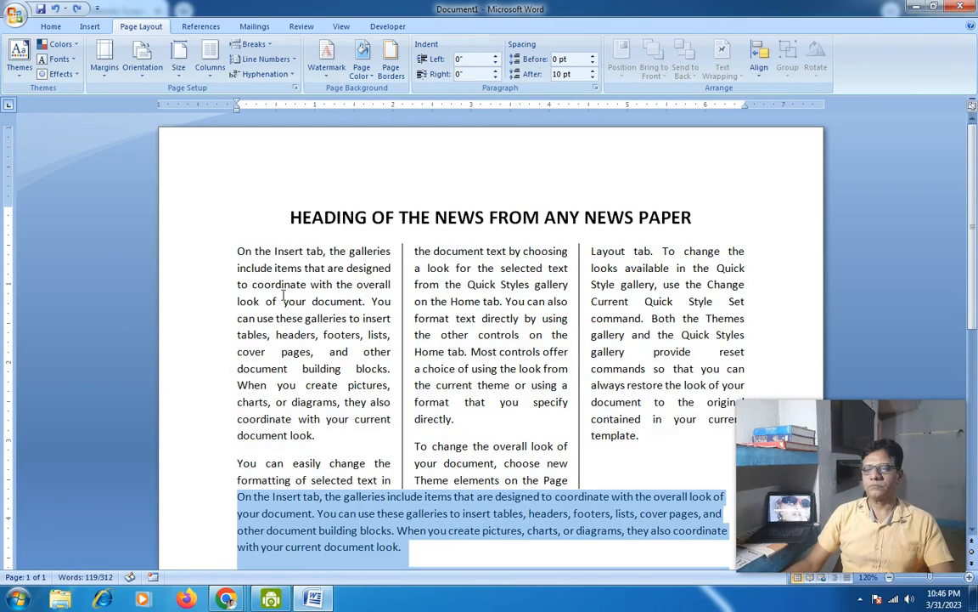
key("ctrl+z")
key("ctrl+z")
key("ctrl+z")
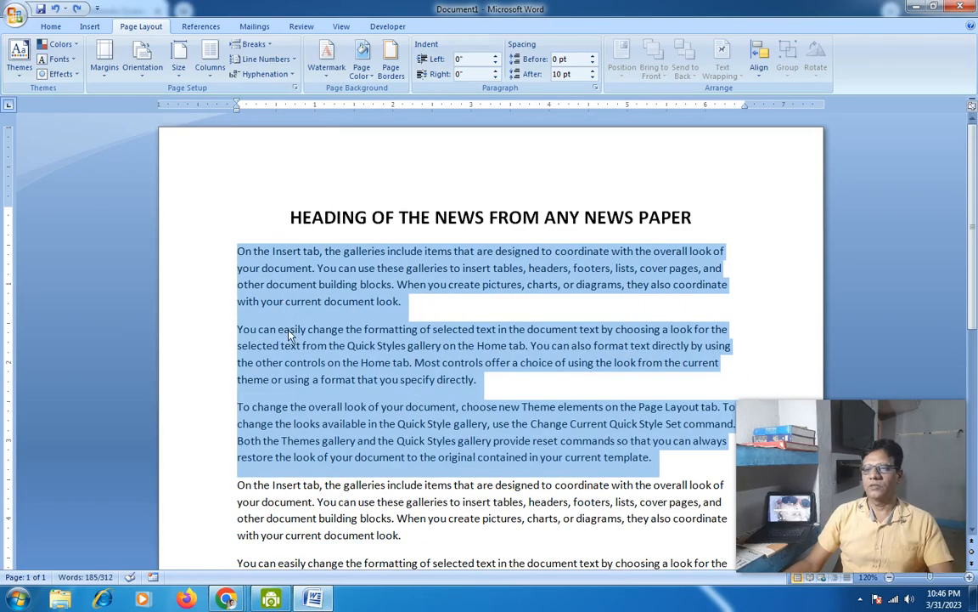
Select the first three paragraphs below the heading and choose a three-column layout for the selected text
left_click(286, 299)
left_click_drag(236, 251, 671, 459)
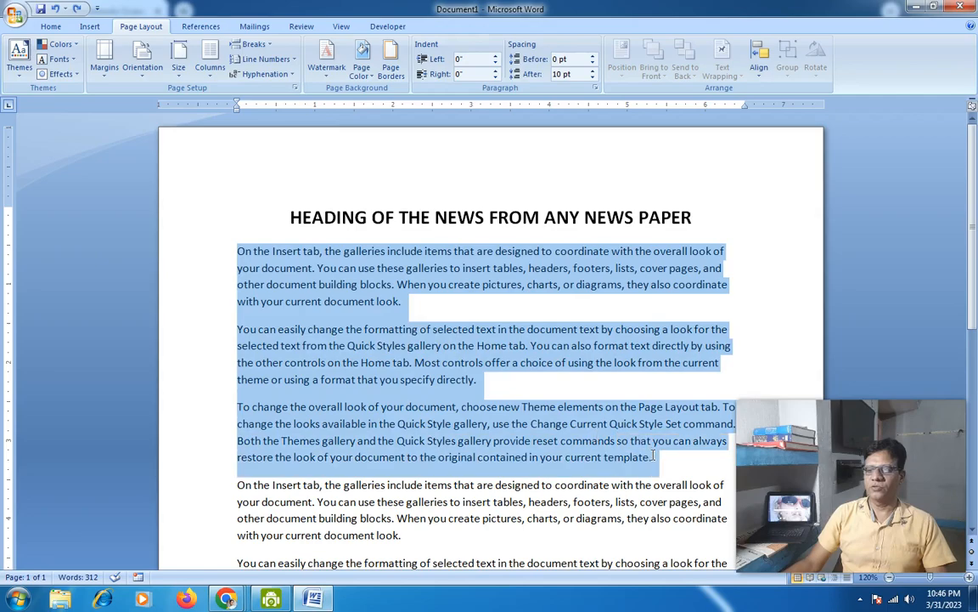
left_click(211, 68)
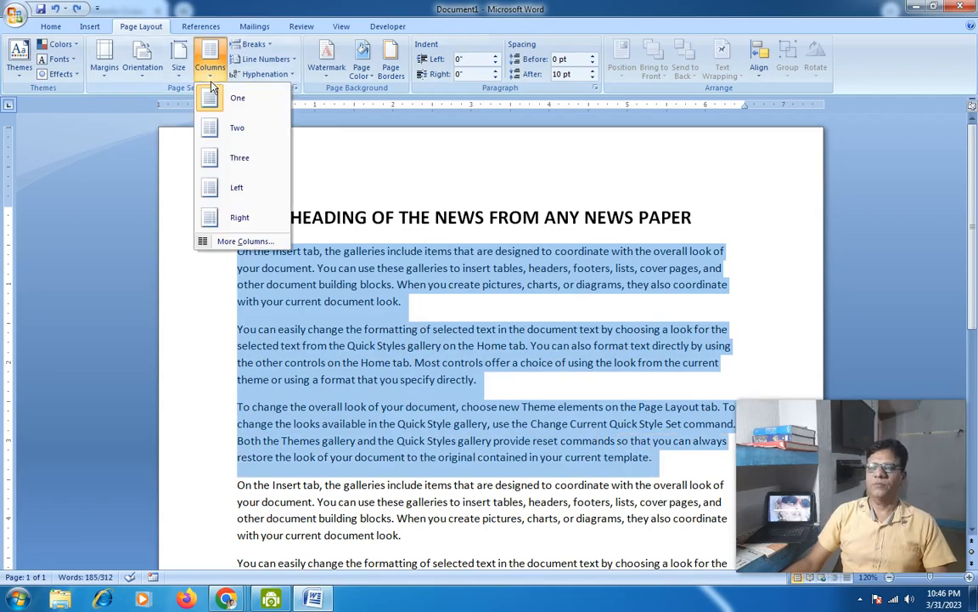
left_click(211, 238)
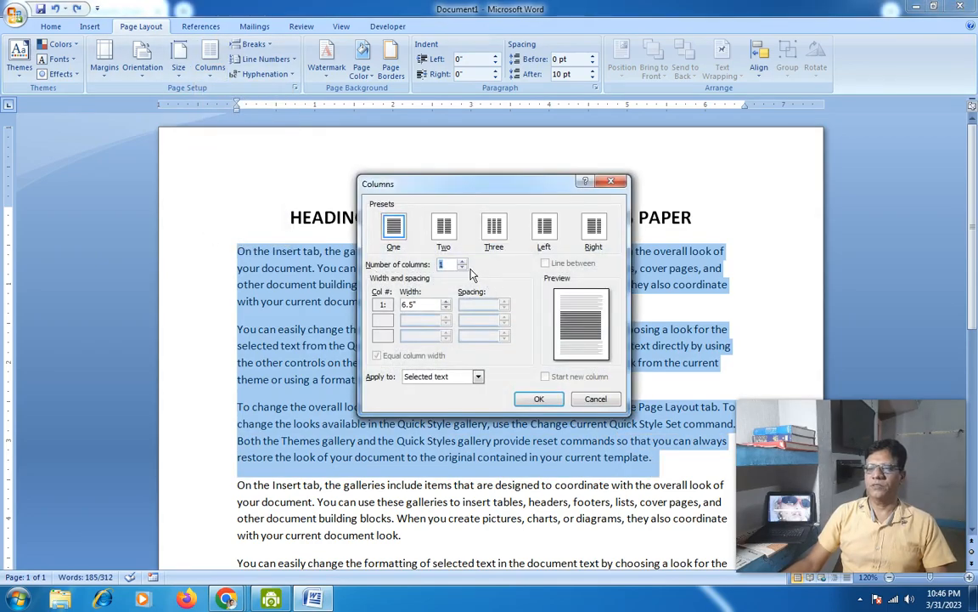
left_click(493, 227)
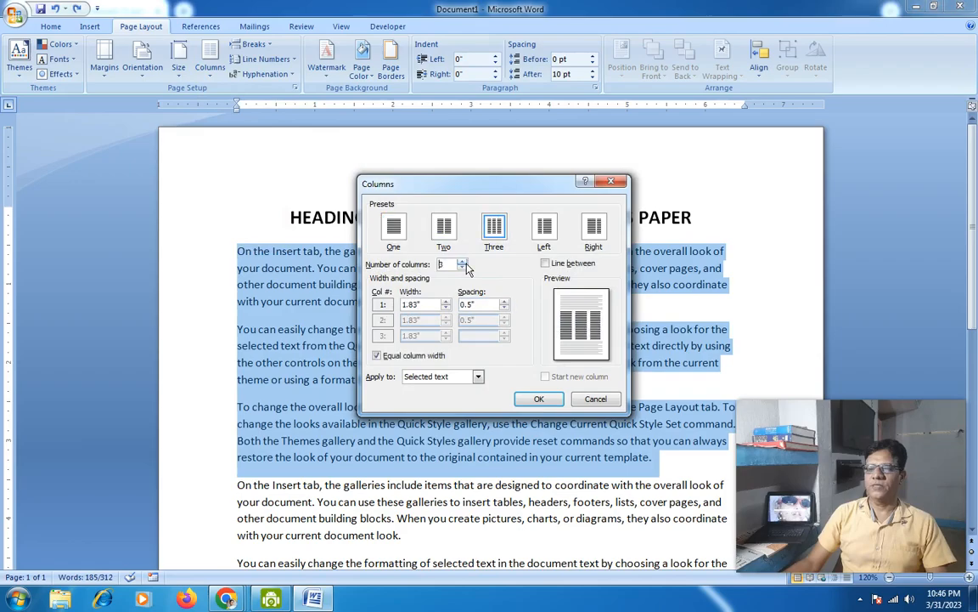
Make the columns unequal, with widths of 2.1", 1.8" and 2" and 0.3" spacing after columns 1 and 2, and apply the layout
left_click(377, 356)
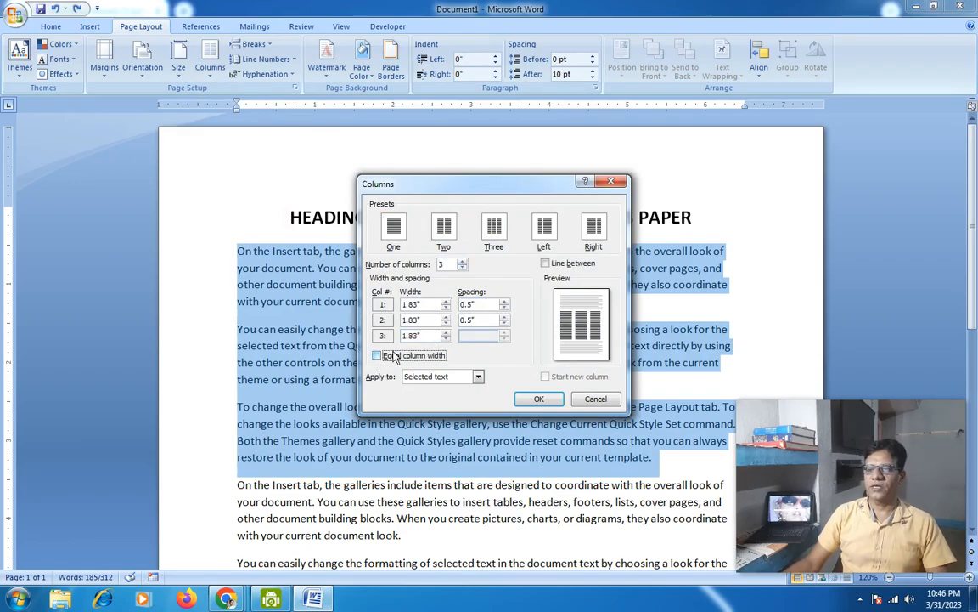
left_click(446, 302)
left_click(446, 303)
left_click(446, 303)
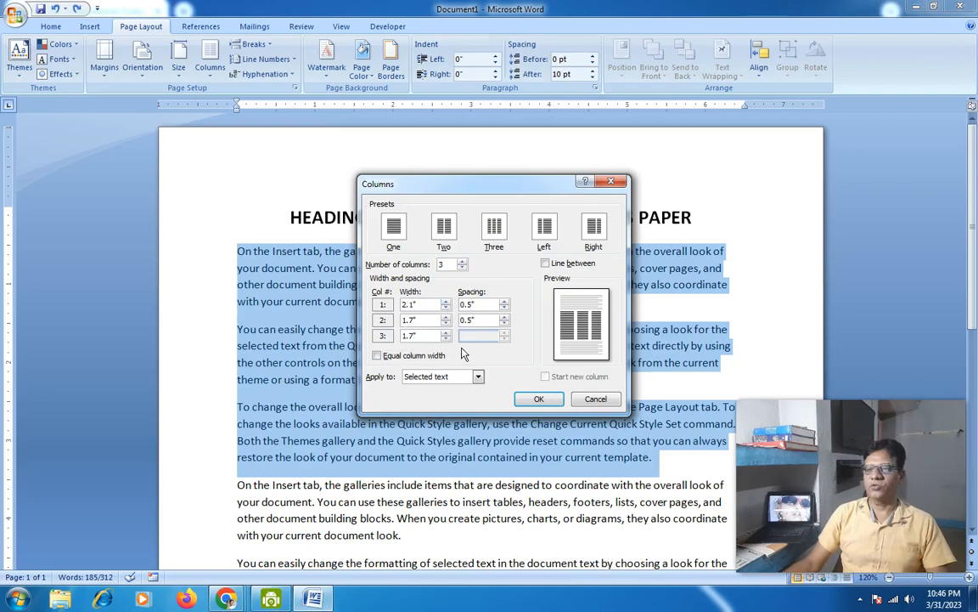
left_click(505, 307)
left_click(505, 309)
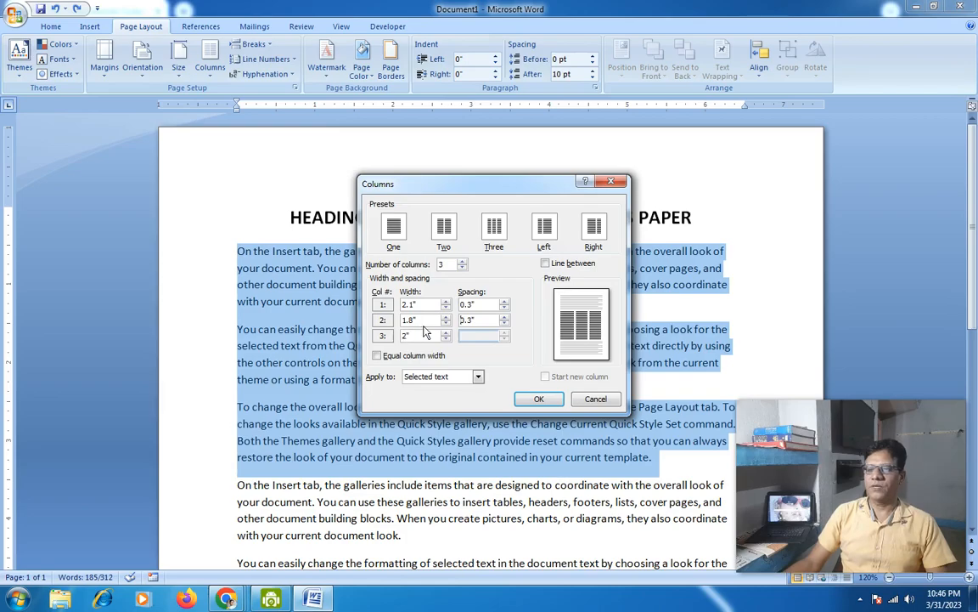
left_click(537, 399)
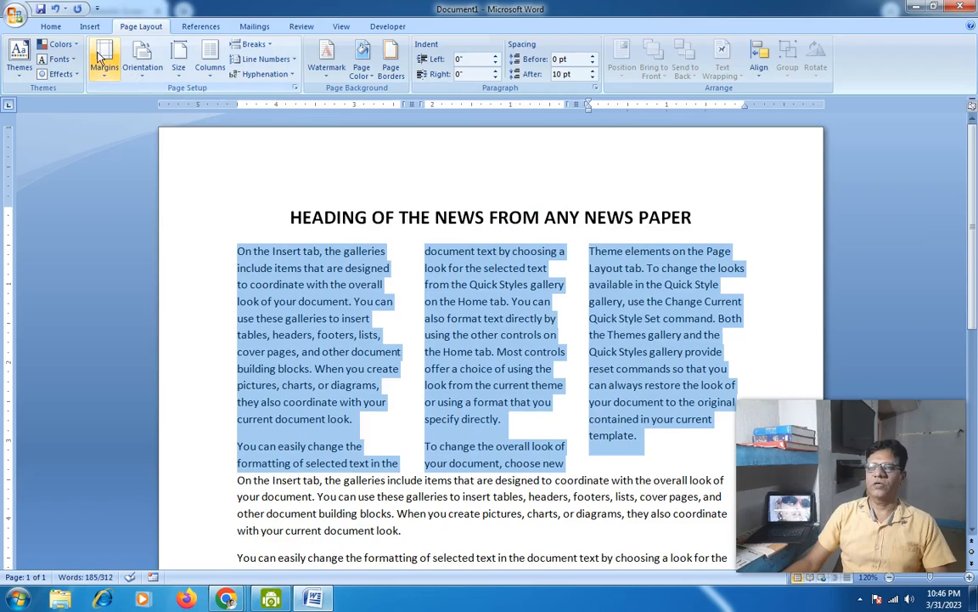
Justify the text in the three unequal columns and add a line between the columns
left_click(51, 26)
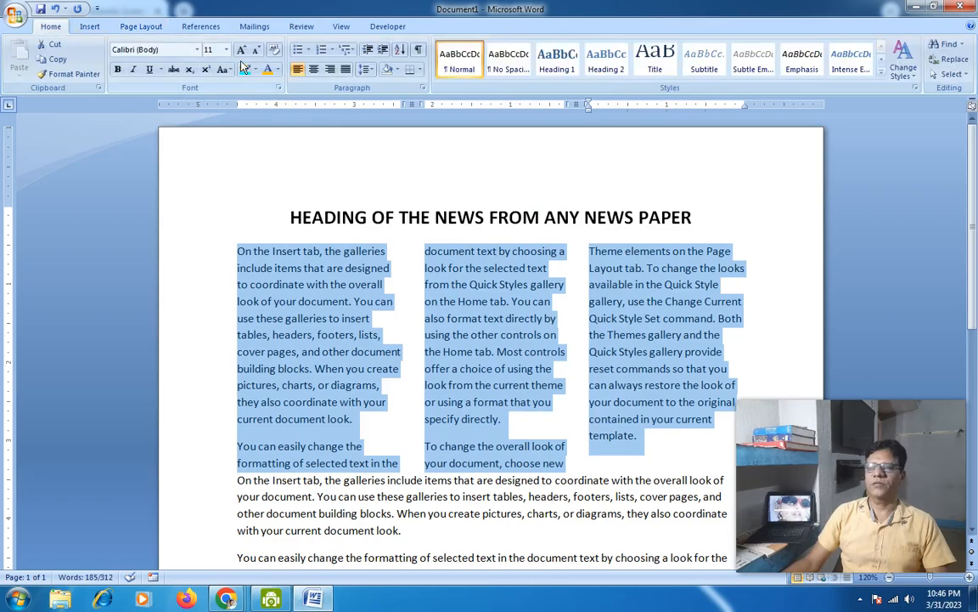
left_click(346, 71)
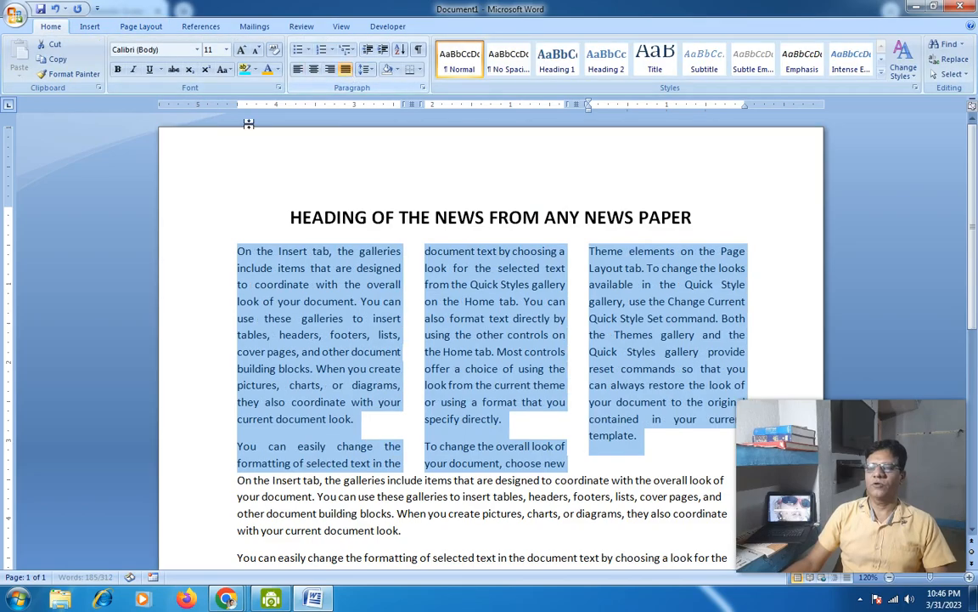
left_click(161, 28)
left_click(209, 66)
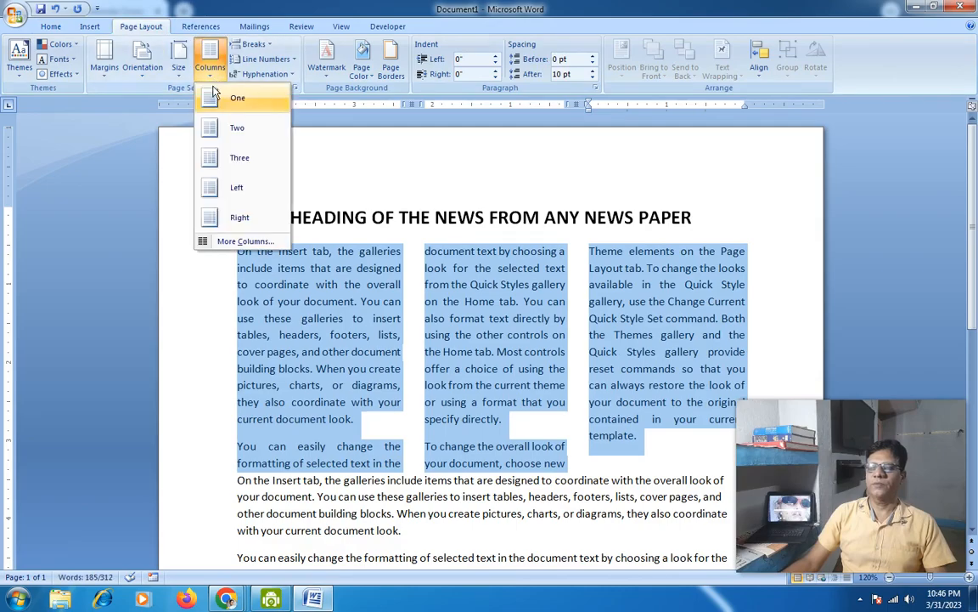
left_click(245, 241)
left_click(546, 264)
left_click(538, 398)
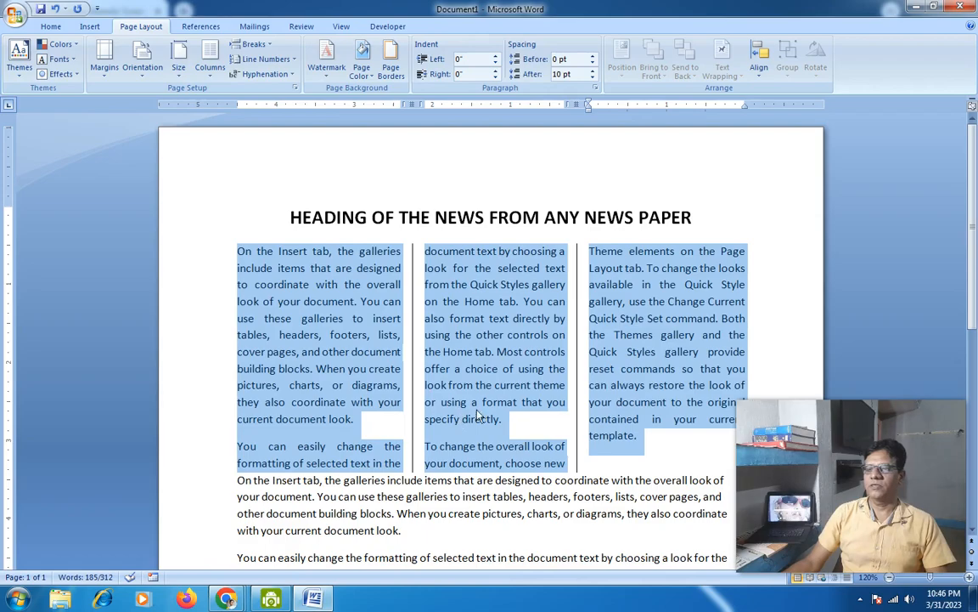
left_click_drag(289, 217, 662, 444)
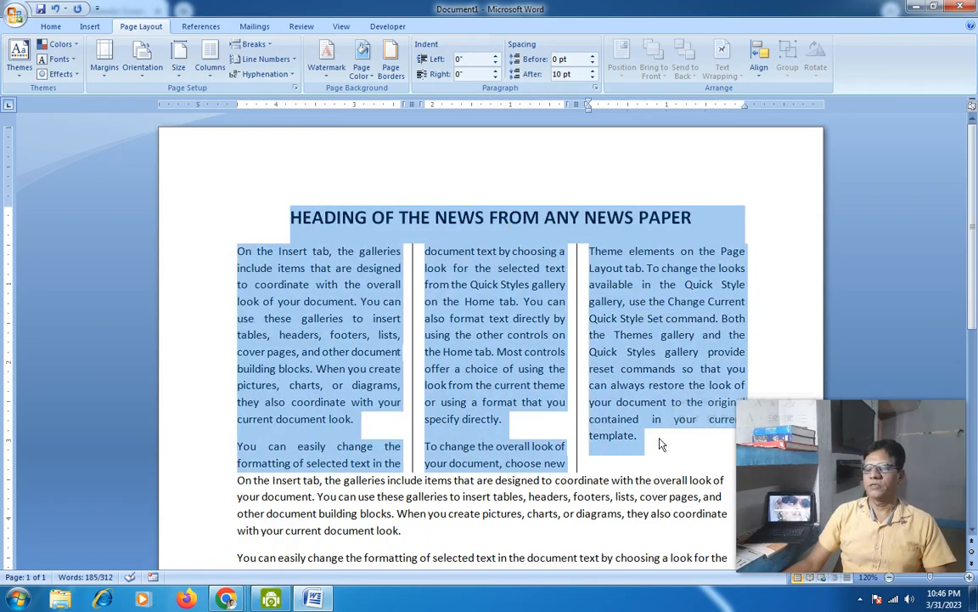
left_click(357, 376)
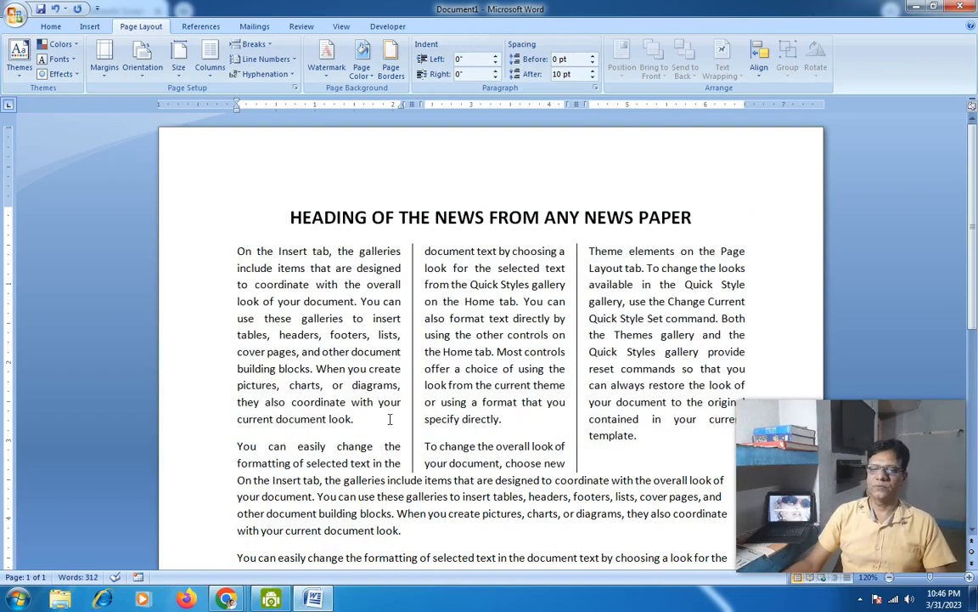
Insert a new line reading "HEADING 2" above the single-column paragraphs that follow the three-column section
scroll(416, 480, "down", 1)
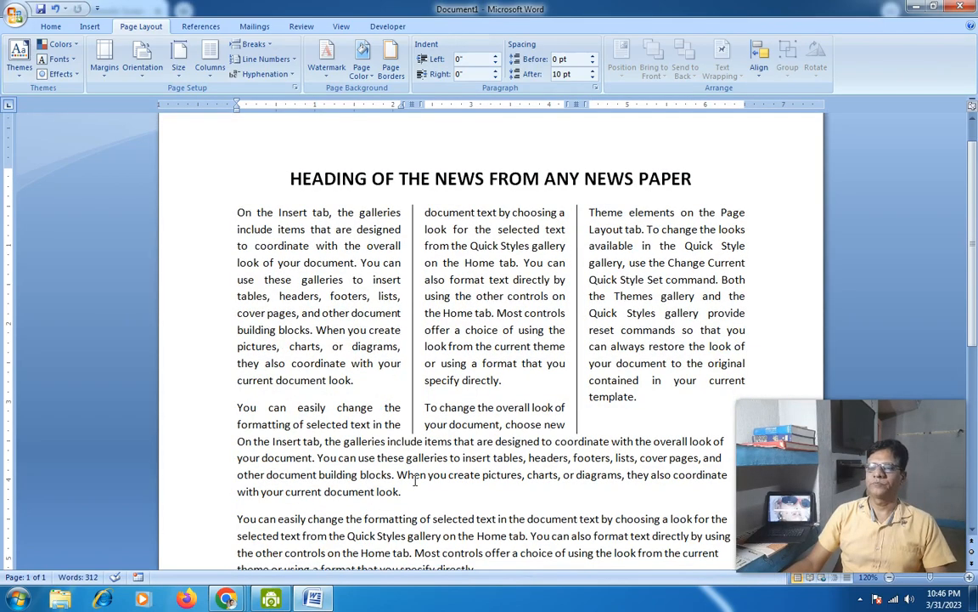
scroll(349, 480, "down", 2)
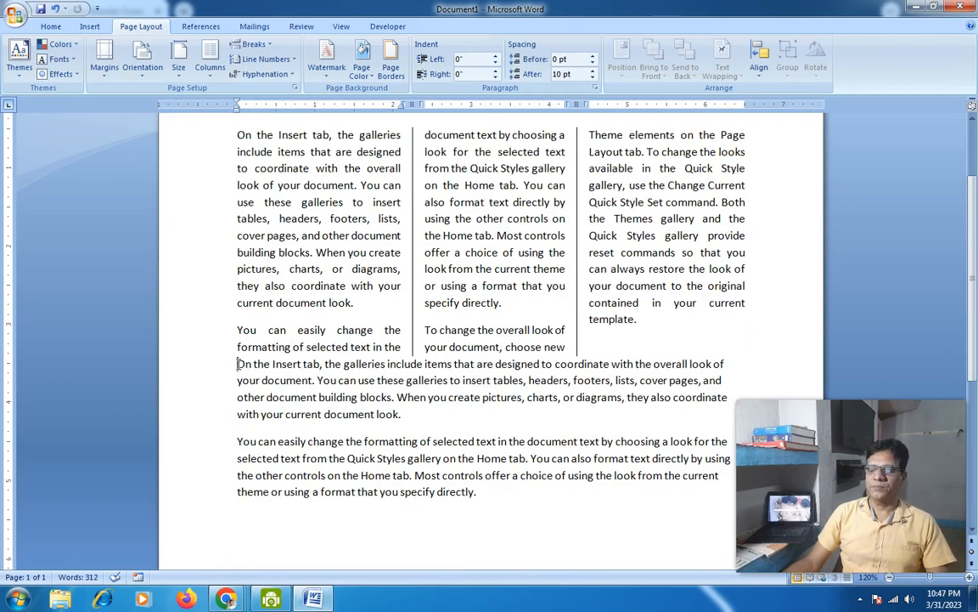
key("Return")
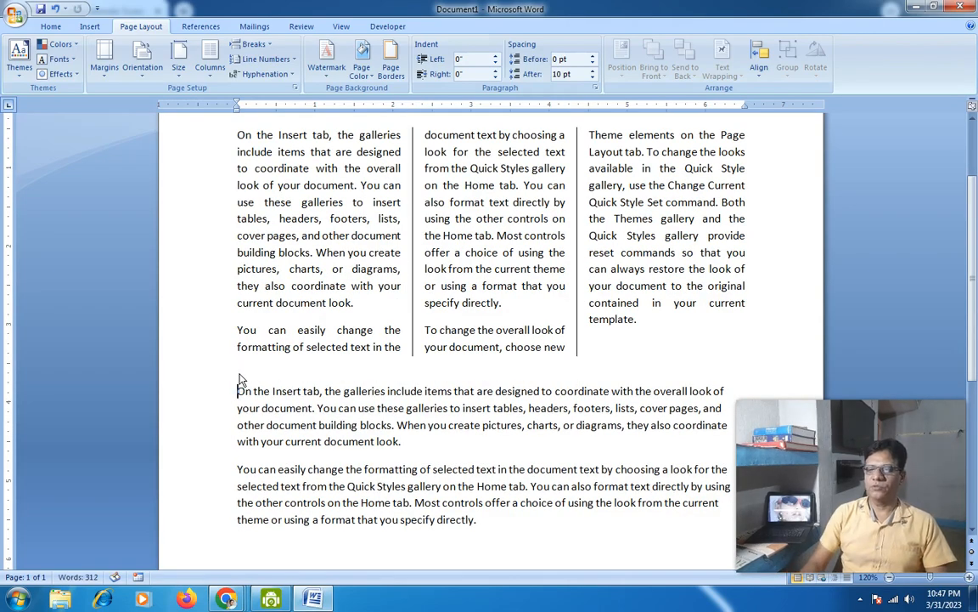
type("HEA")
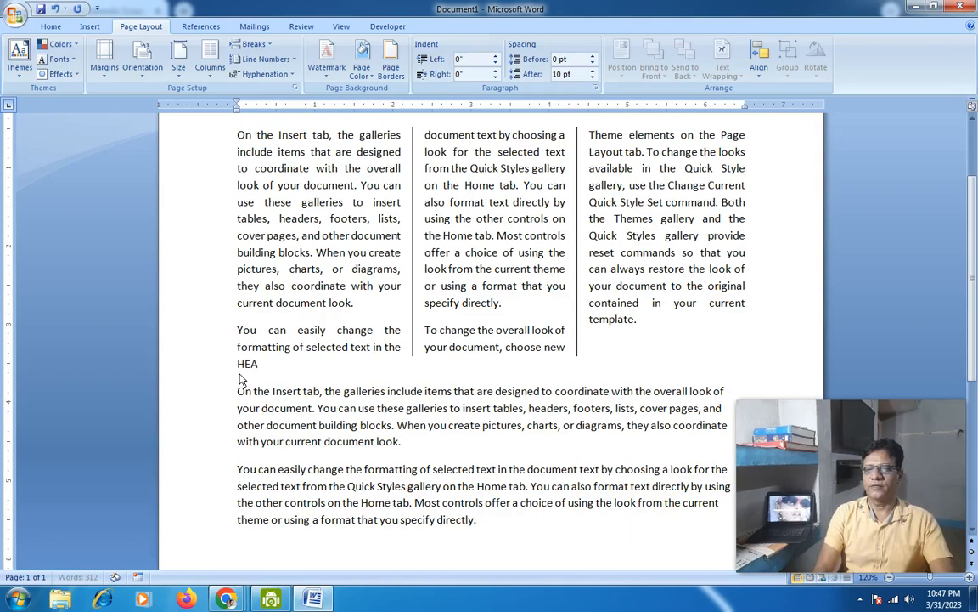
type("DING 2")
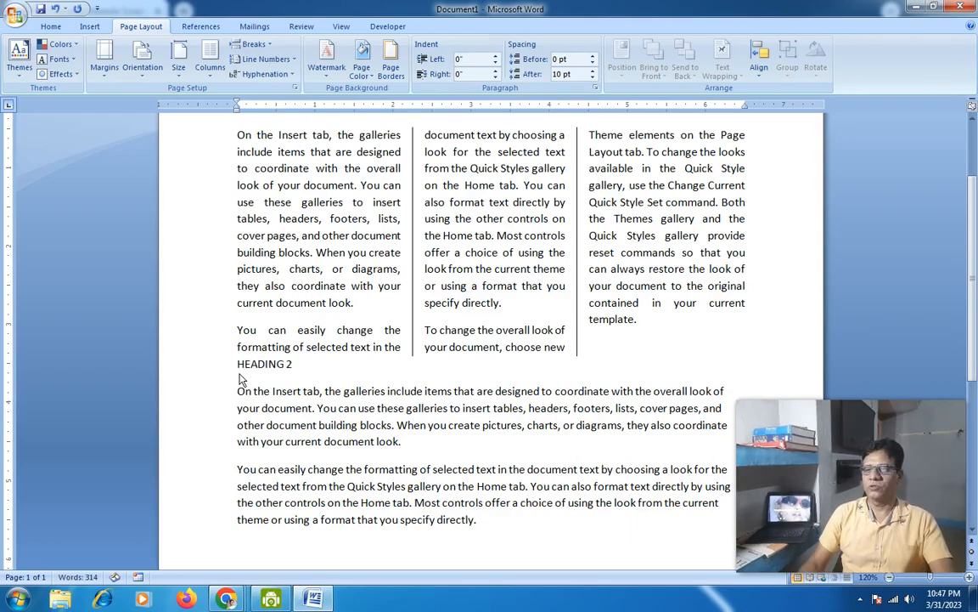
Center the "HEADING 2" line, set its font size to 20 and make it bold
left_click_drag(299, 363, 237, 363)
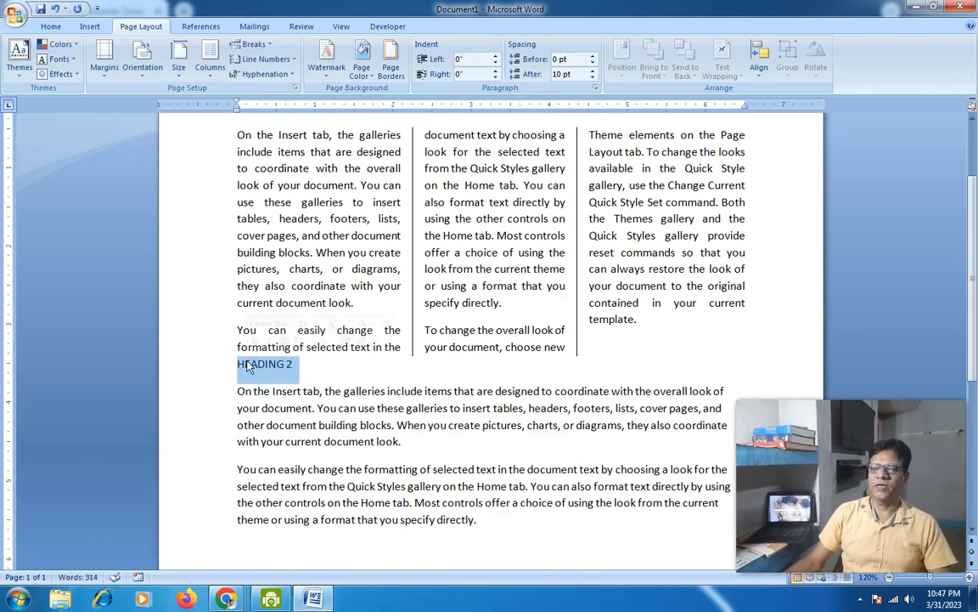
left_click(51, 27)
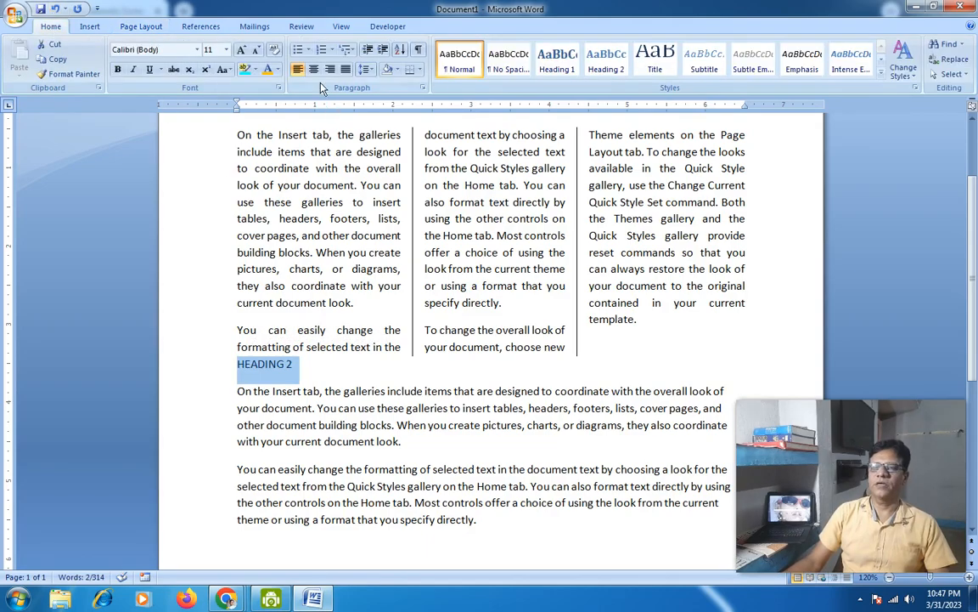
left_click(313, 69)
left_click(226, 49)
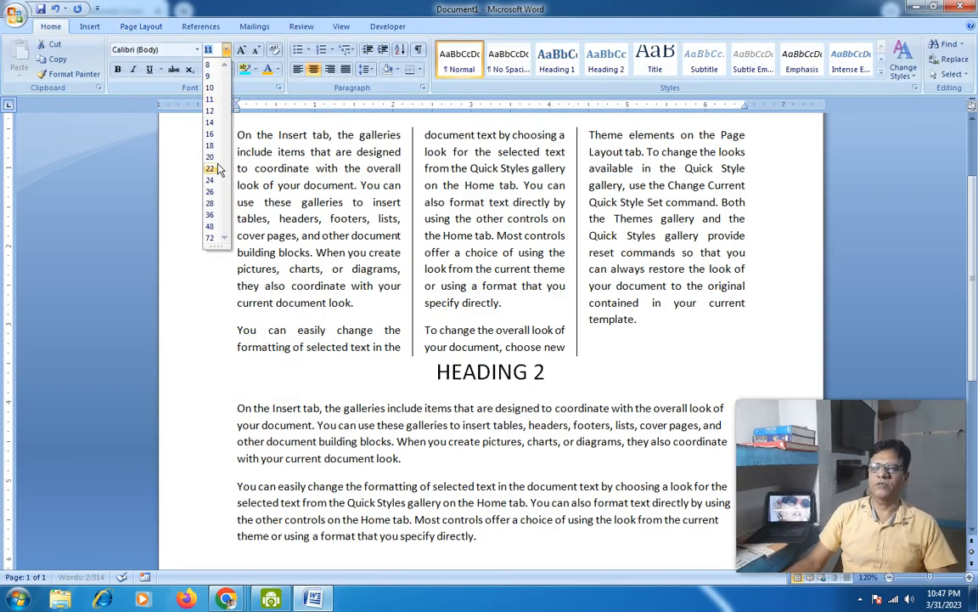
left_click(210, 156)
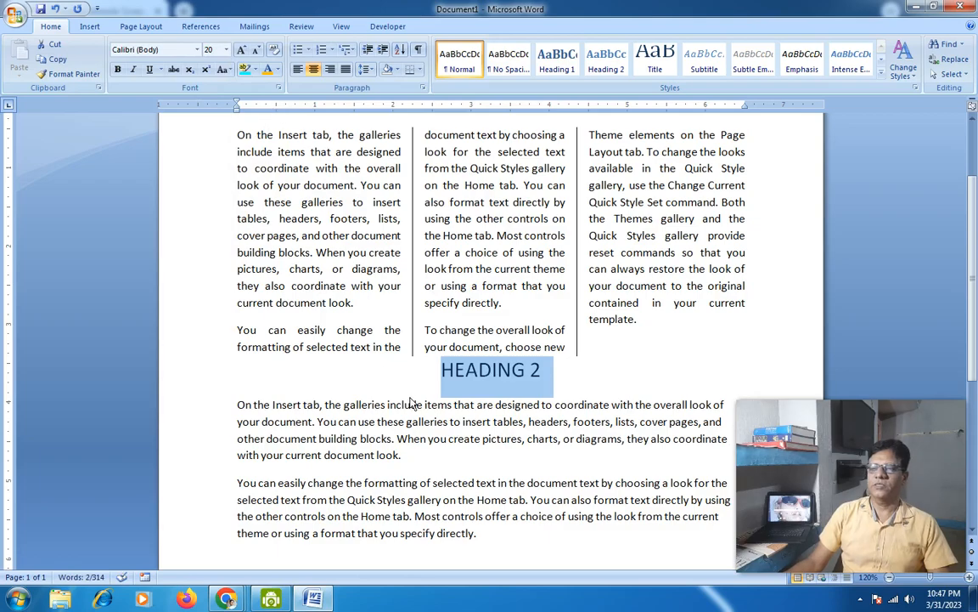
left_click(119, 69)
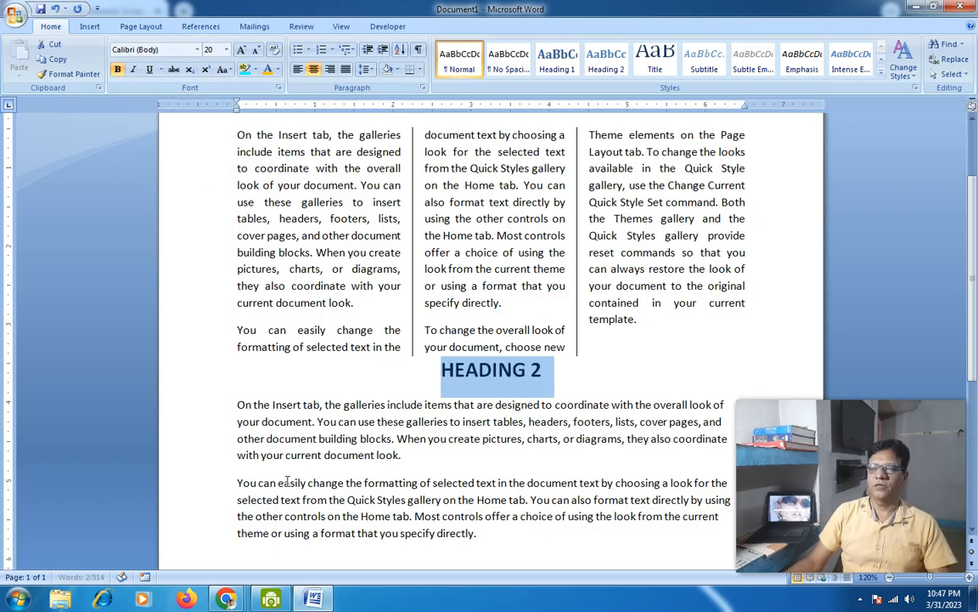
Try a two-column layout applied to the selected sections for the two paragraphs below "HEADING 2", and undo it
left_click(238, 405)
left_click_drag(238, 404, 470, 544)
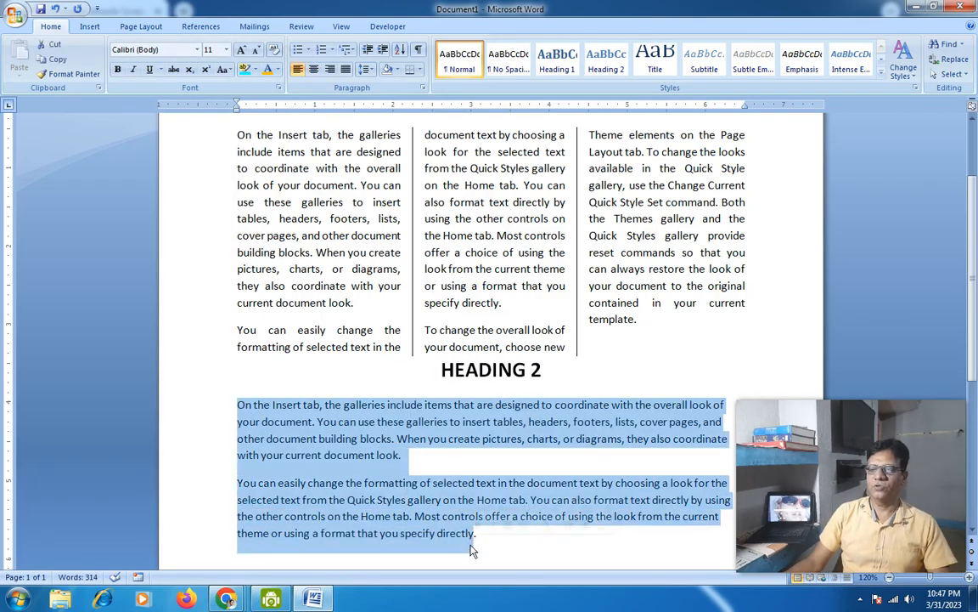
left_click(161, 28)
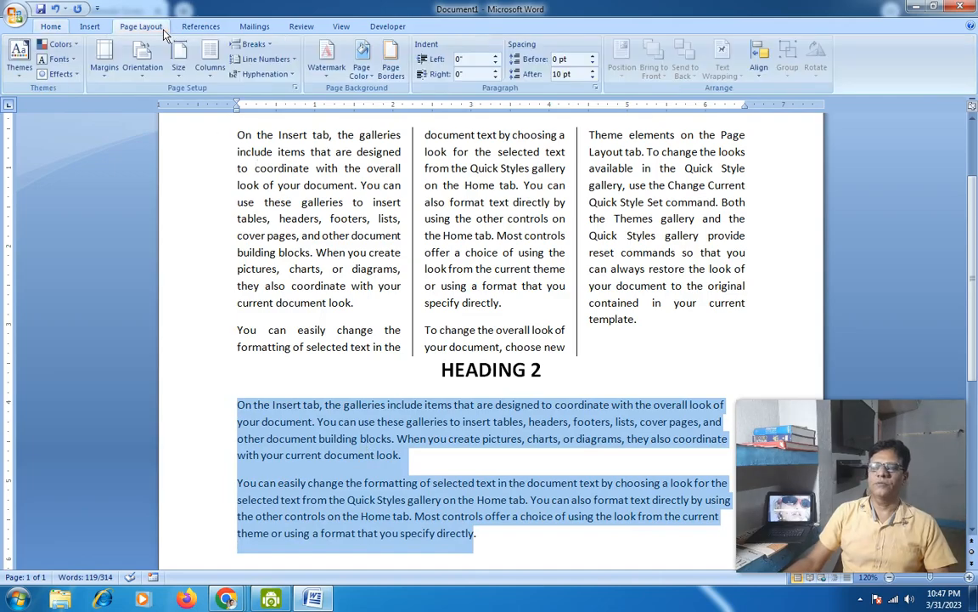
left_click(210, 59)
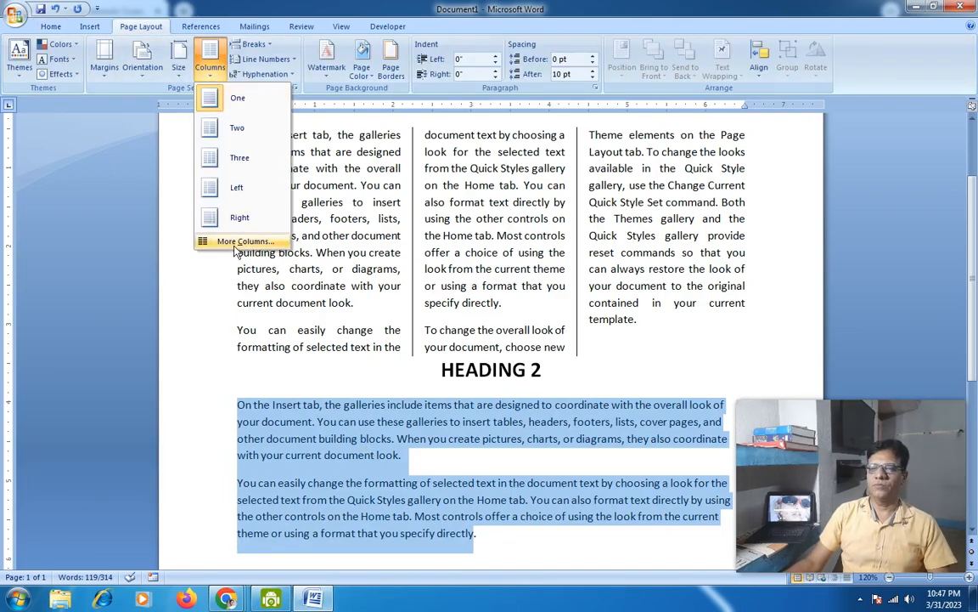
left_click(242, 242)
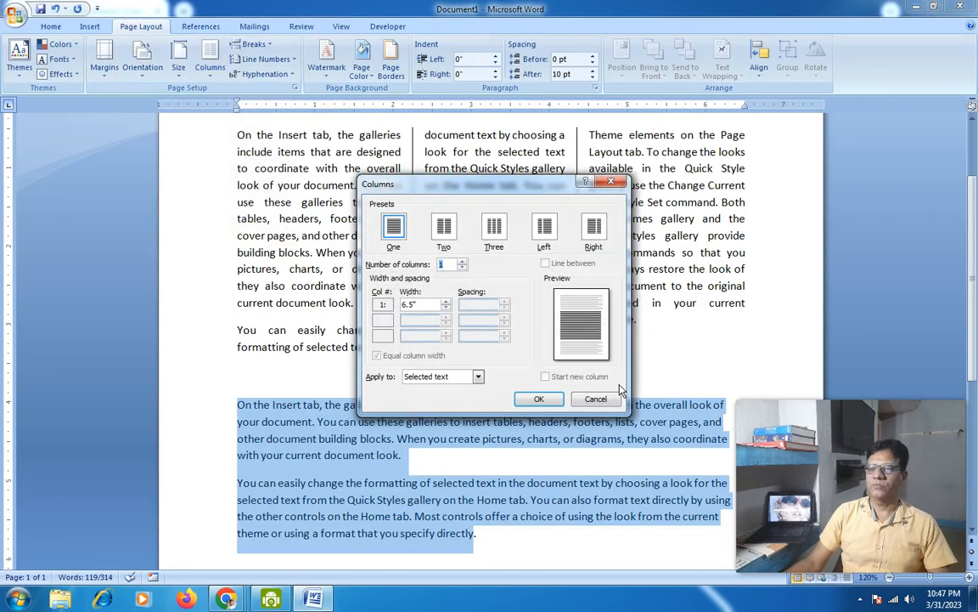
left_click(462, 261)
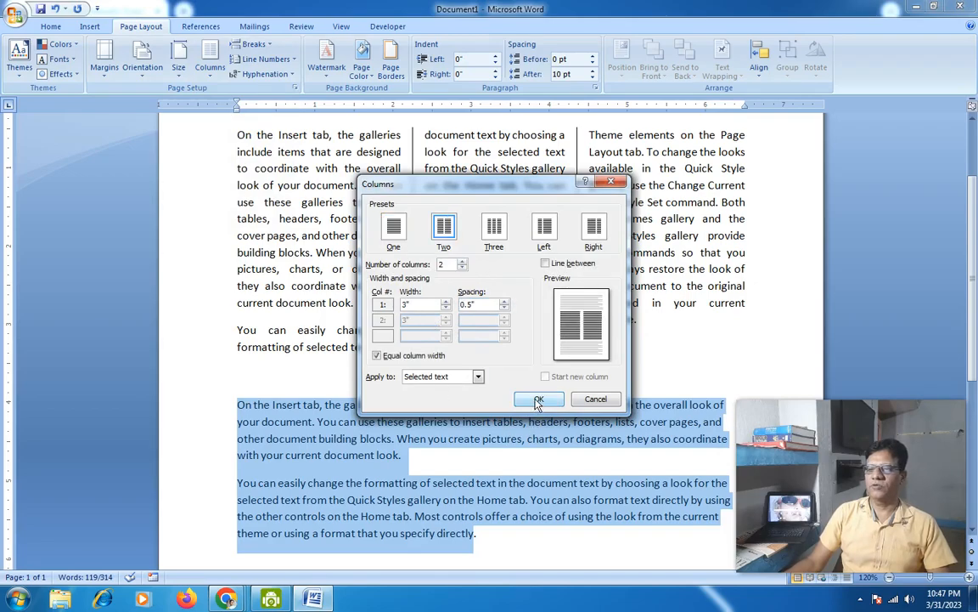
left_click(478, 377)
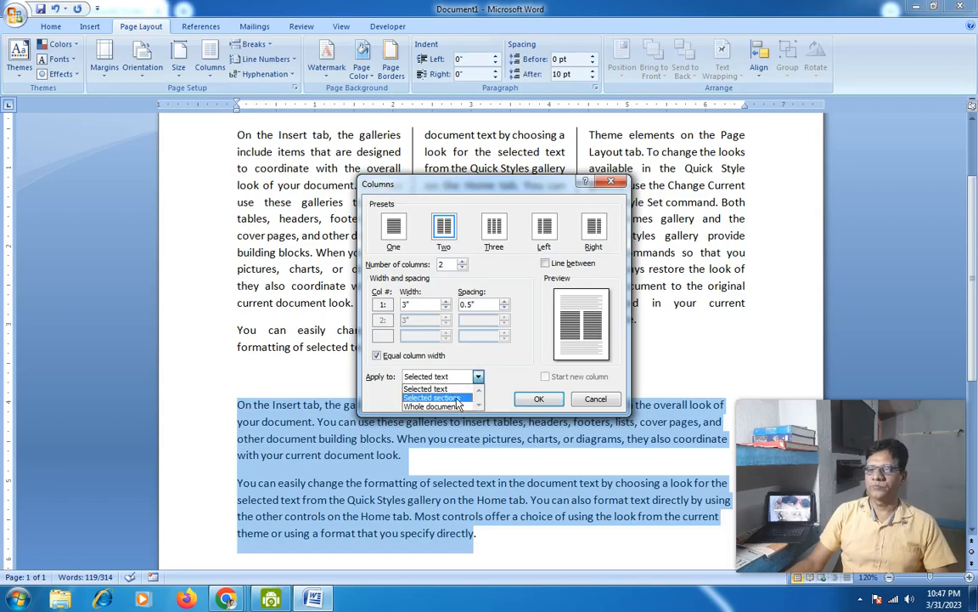
left_click(457, 397)
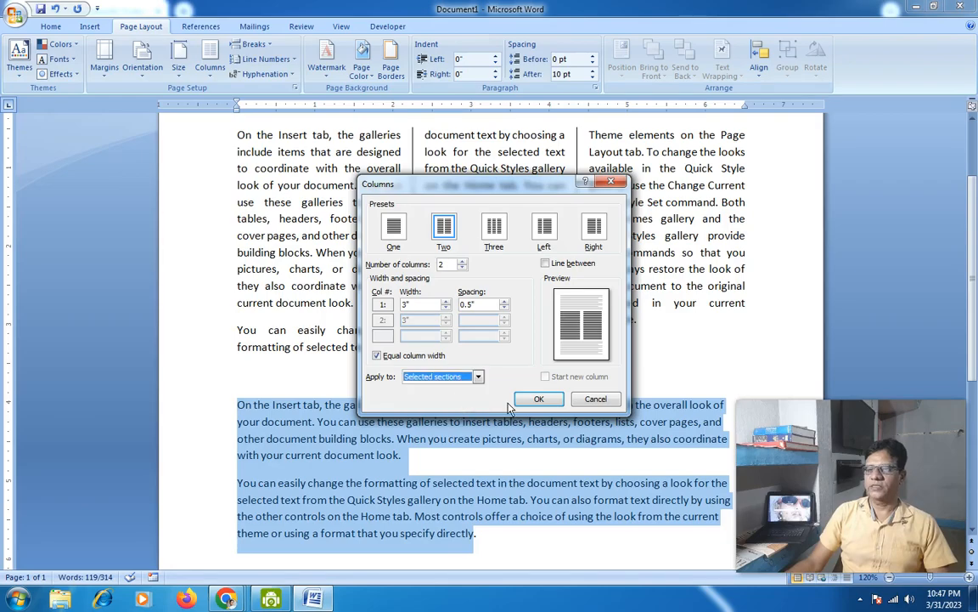
left_click(539, 398)
scroll(510, 425, "down", 4)
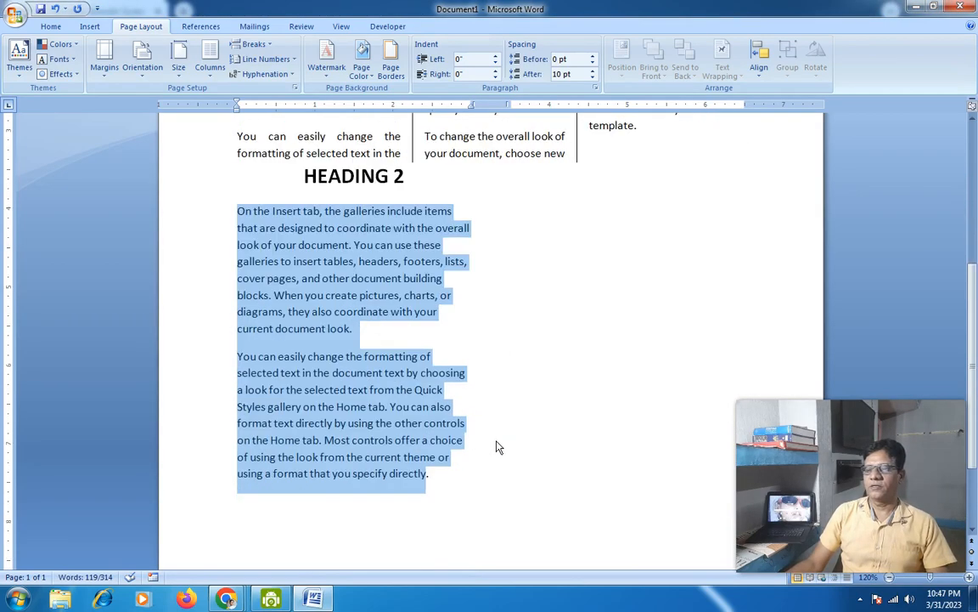
scroll(498, 447, "up", 3)
key("ctrl+z")
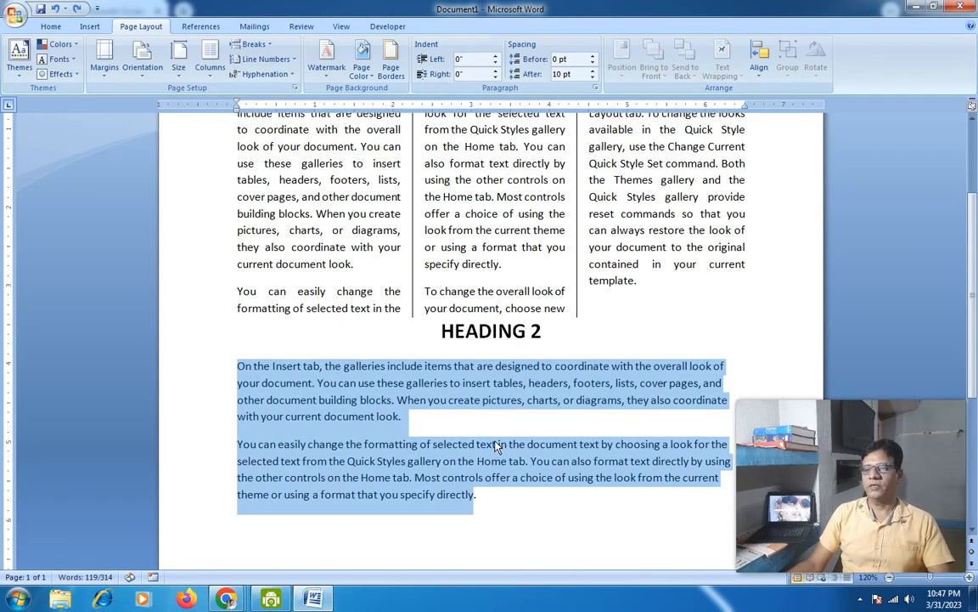
Apply two equal-width columns from the start of the first paragraph below "HEADING 2", using the "This point forward" option
left_click(239, 367)
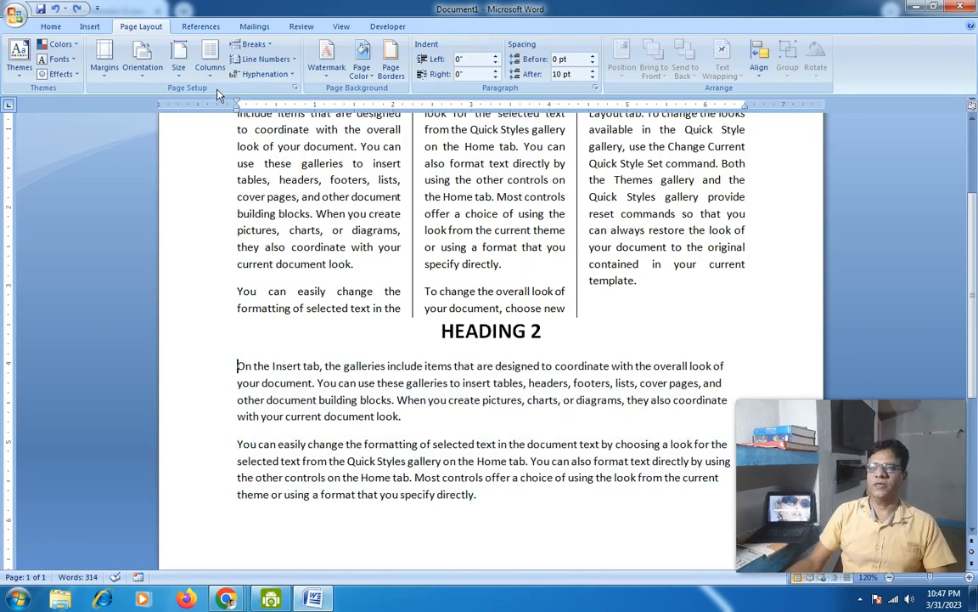
left_click(203, 68)
left_click(245, 241)
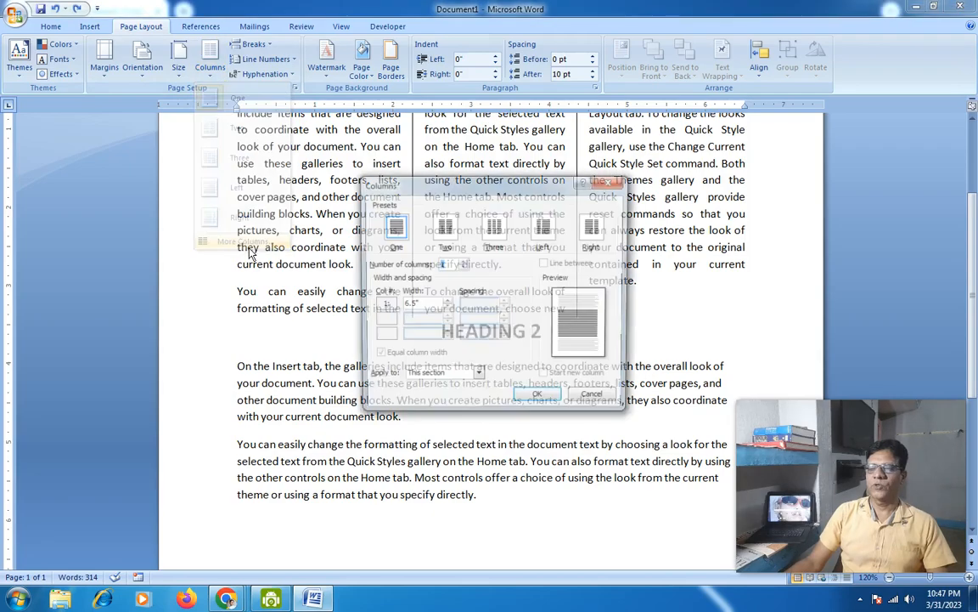
left_click(463, 263)
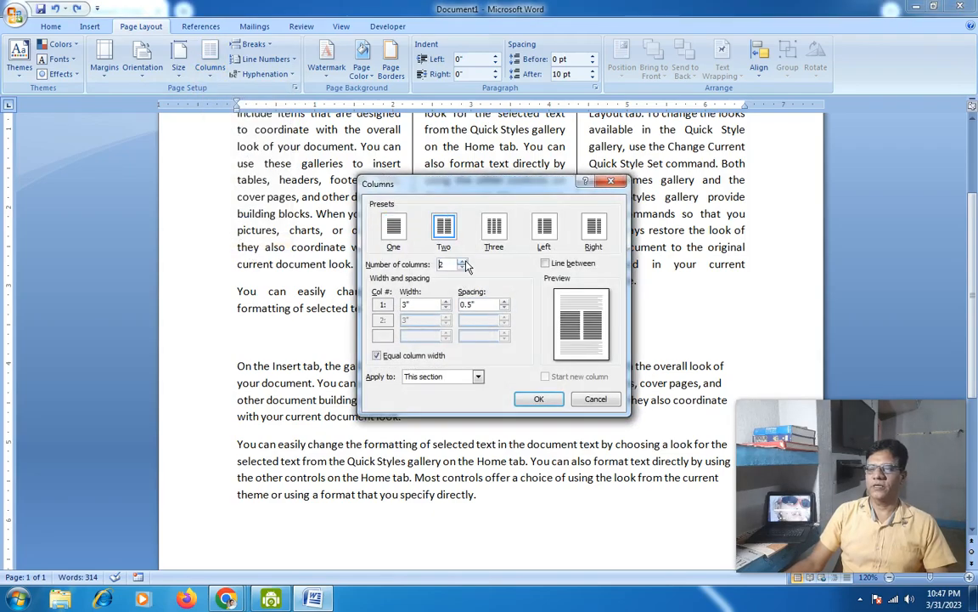
left_click(463, 262)
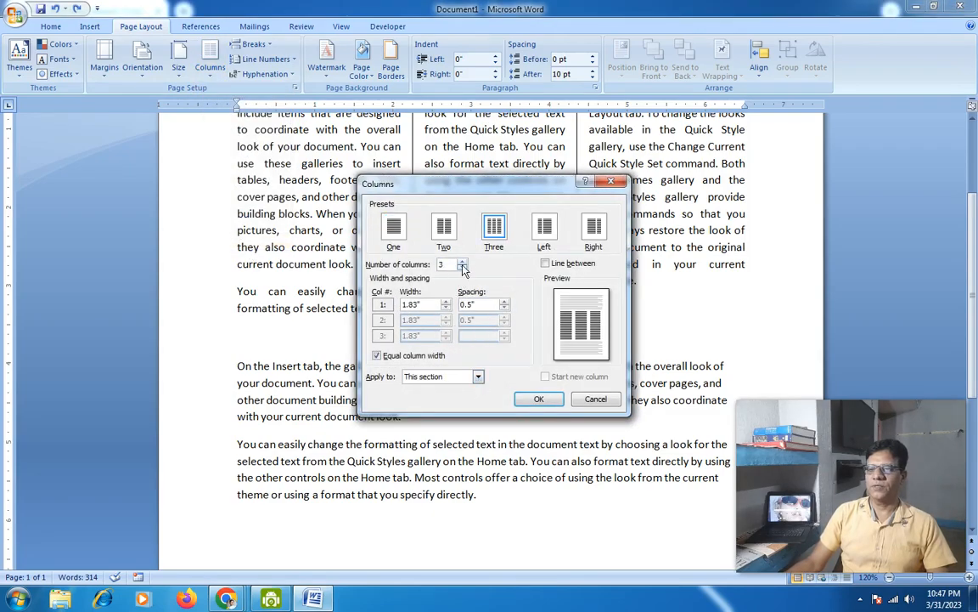
left_click(463, 268)
left_click(477, 376)
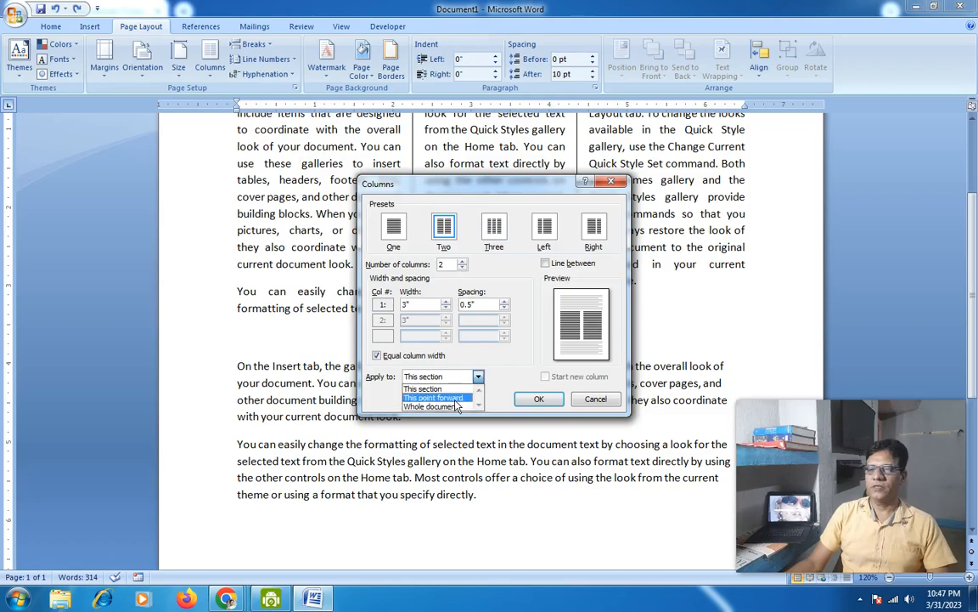
left_click(456, 398)
left_click(539, 398)
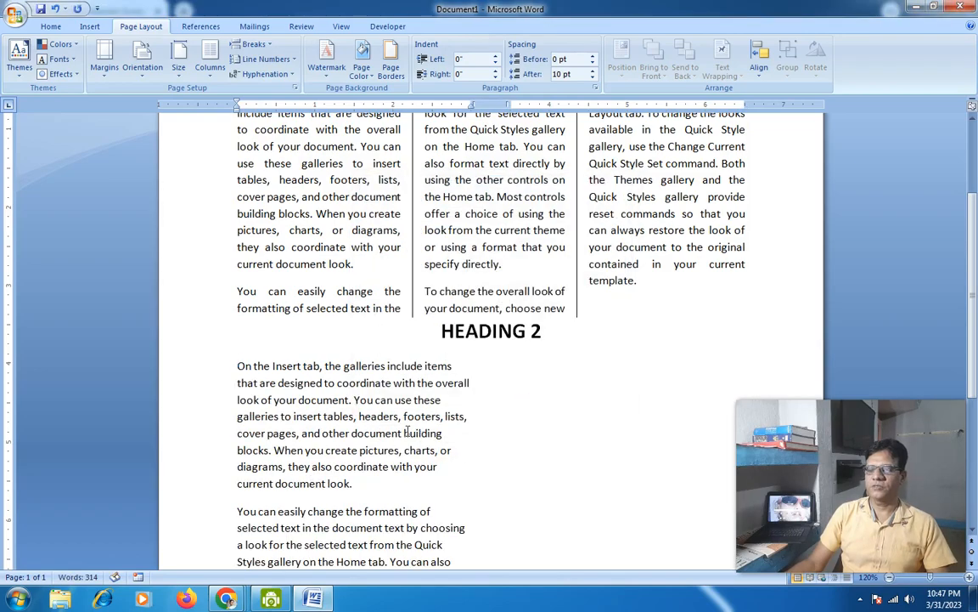
scroll(432, 435, "down", 1)
scroll(432, 435, "up", 5)
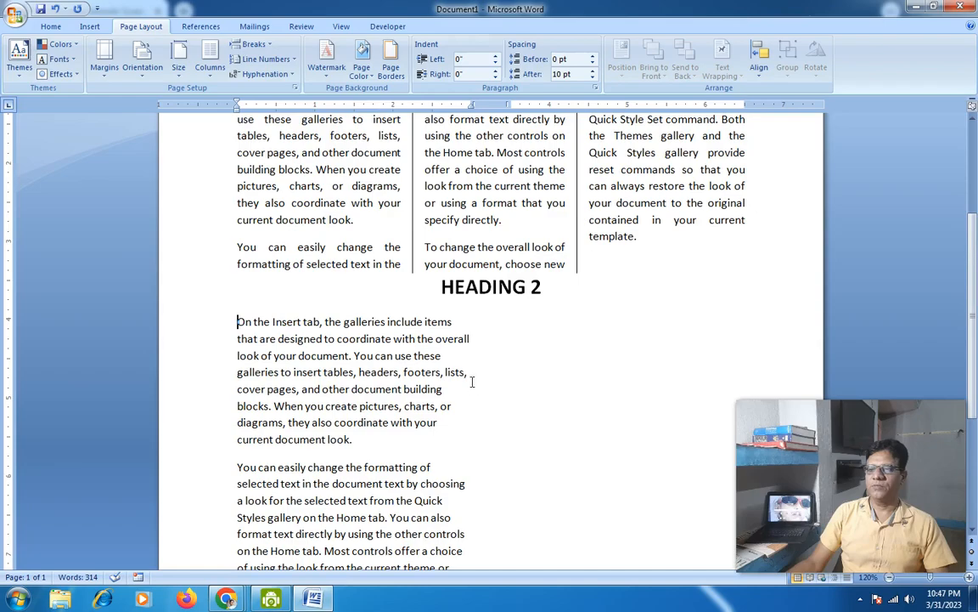
scroll(473, 382, "down", 2)
scroll(533, 453, "up", 5)
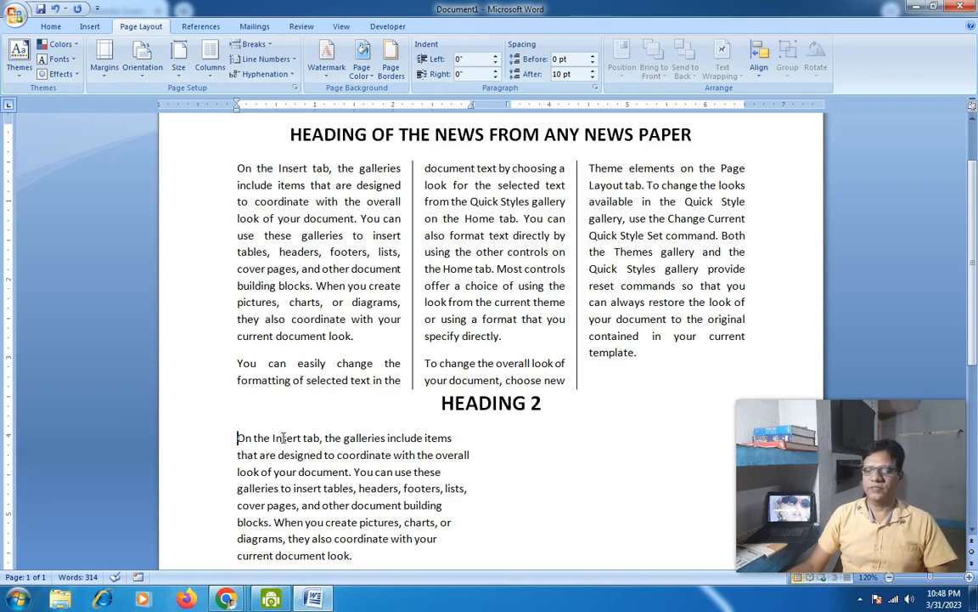
left_click(218, 599)
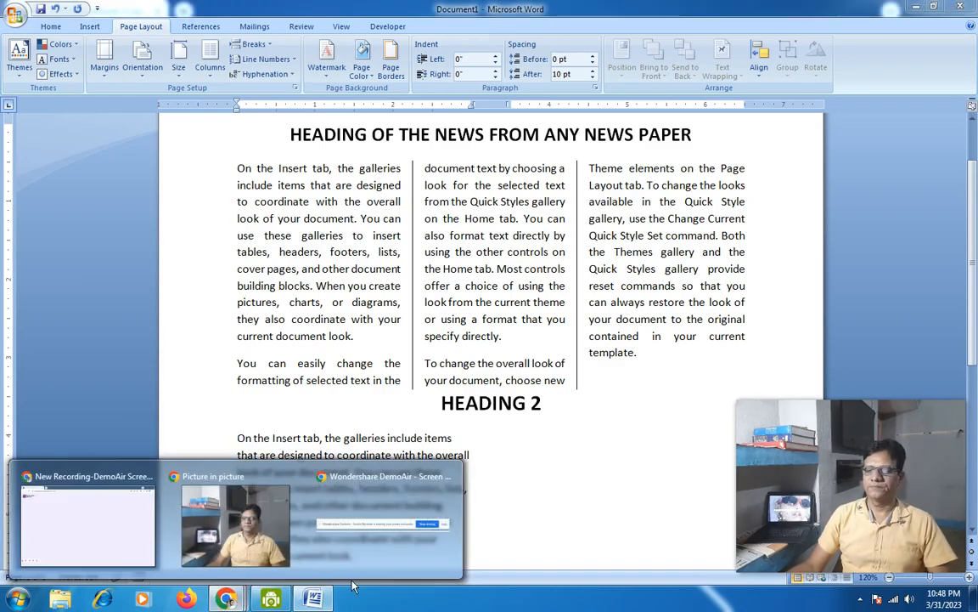